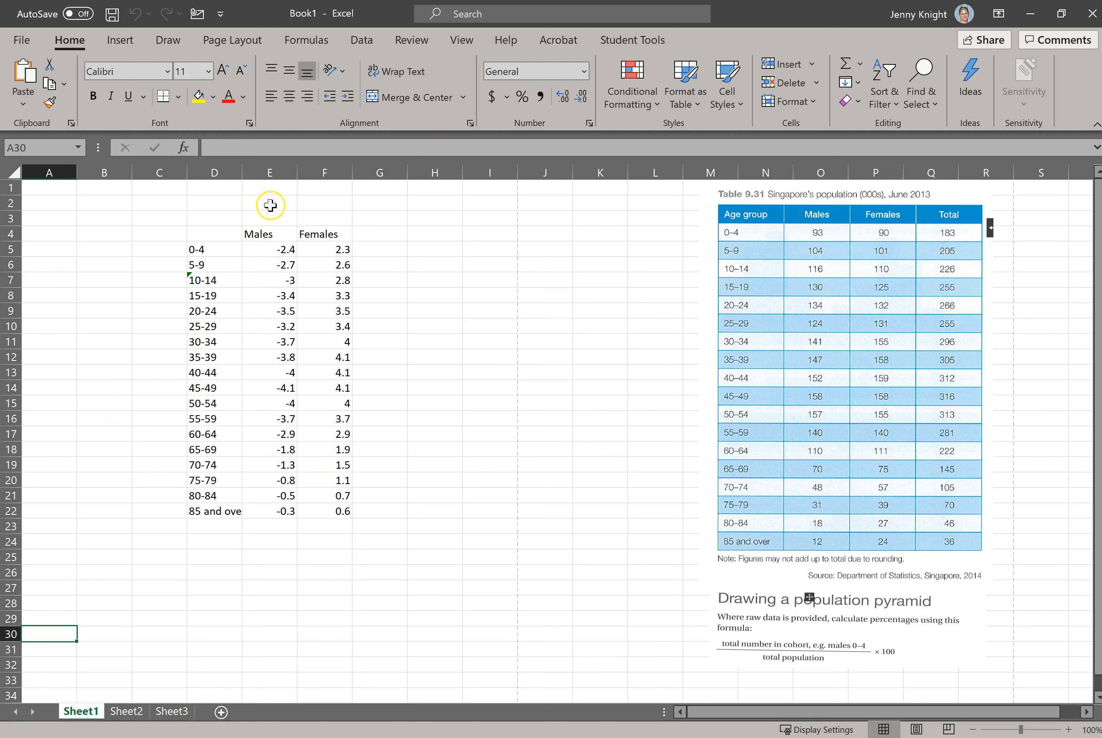
# Insert a 2-D stacked bar chart from the age group, Males and Females data in D4:F22.
pyautogui.click(266, 252)
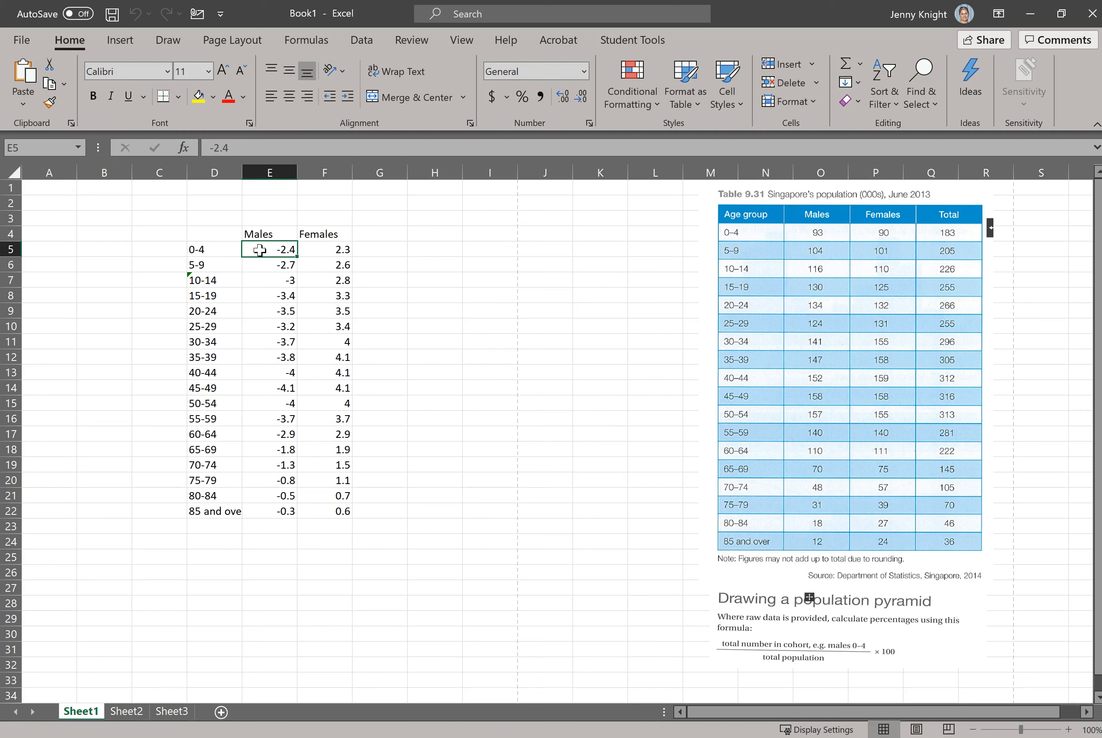
pyautogui.click(212, 234)
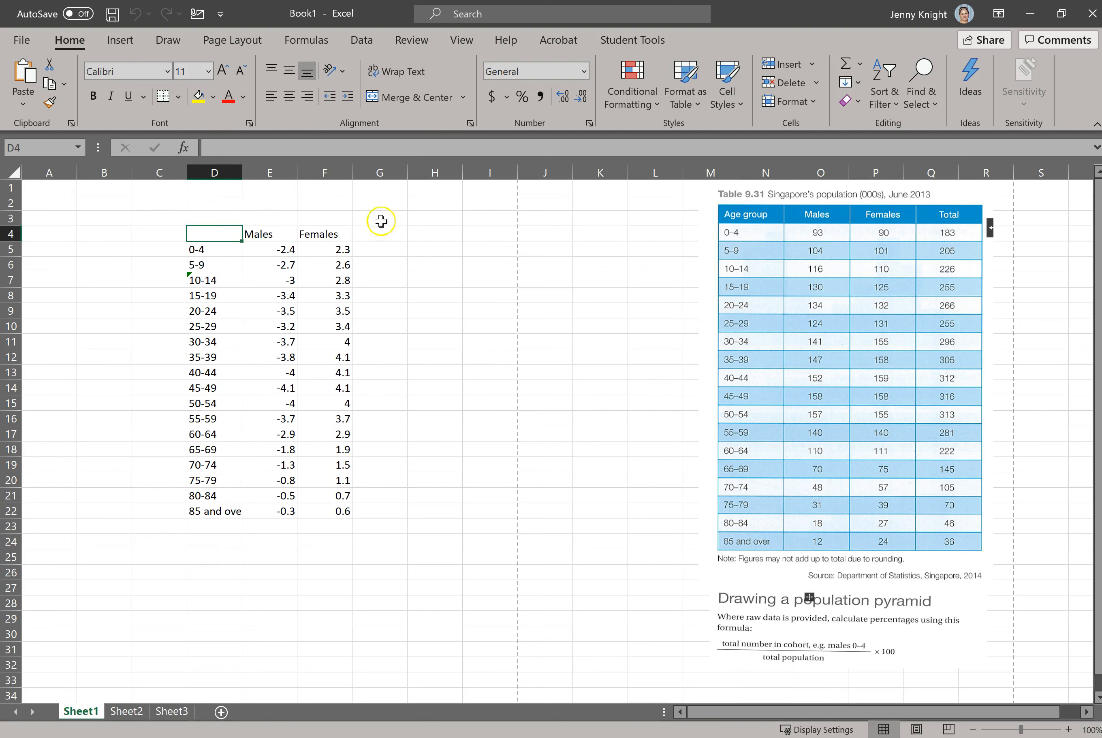
pyautogui.moveTo(209, 233); pyautogui.dragTo(349, 519)
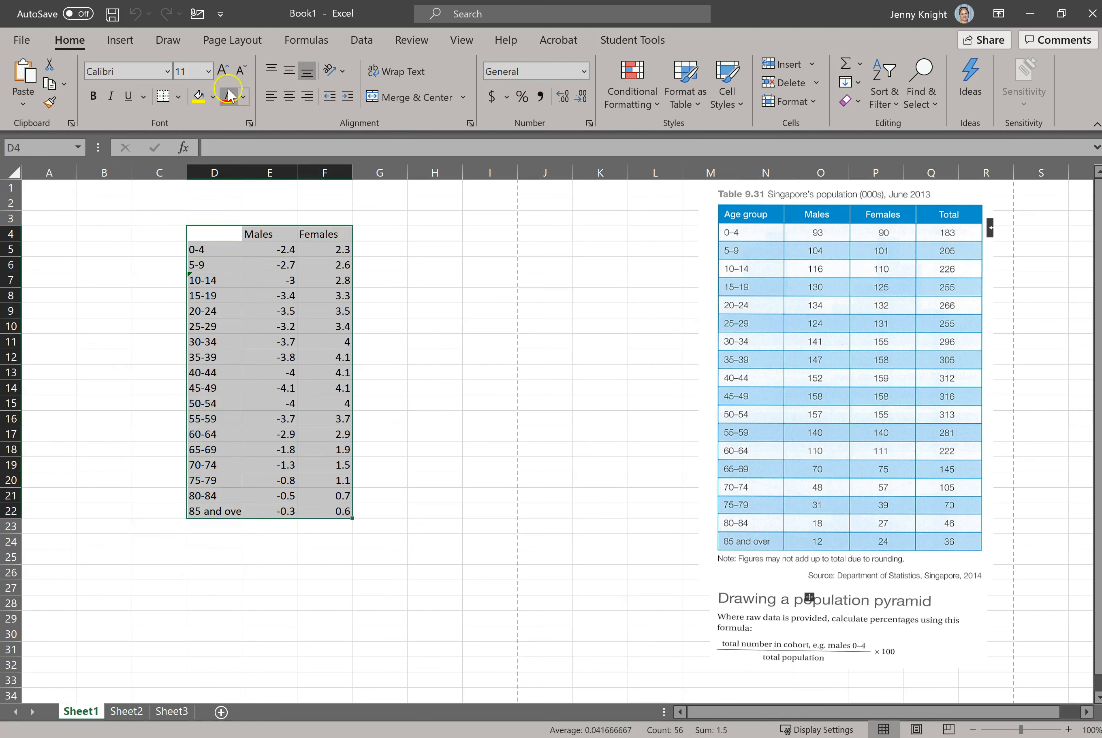
pyautogui.click(123, 41)
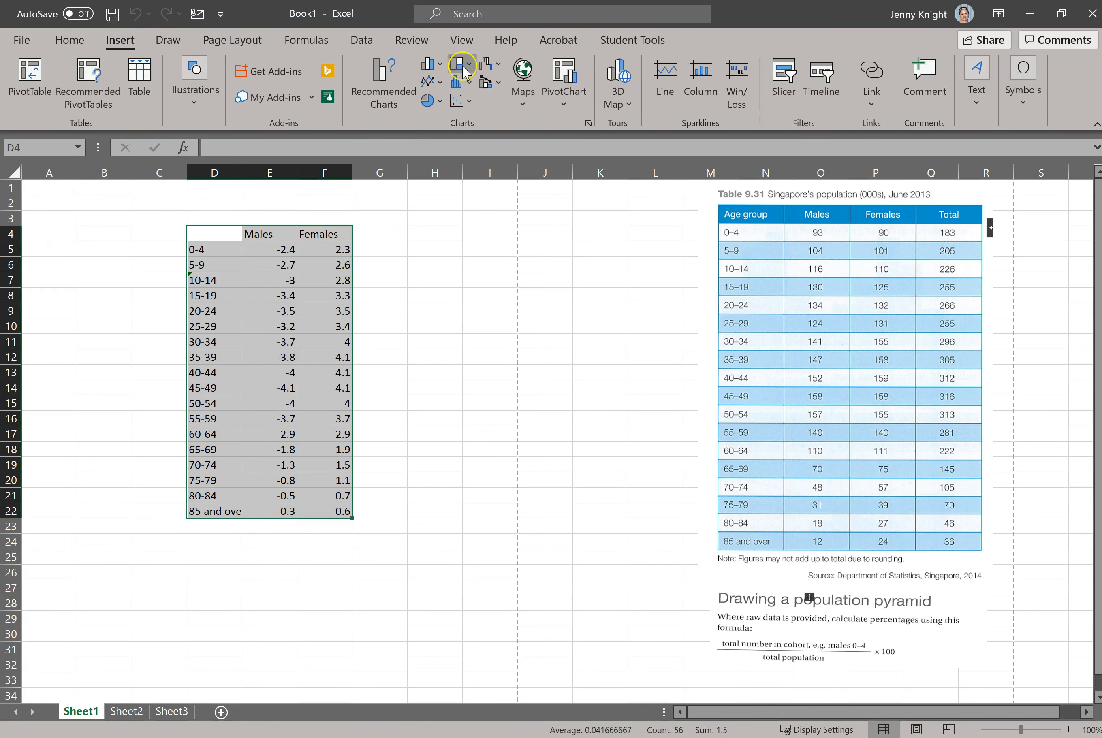
pyautogui.click(428, 64)
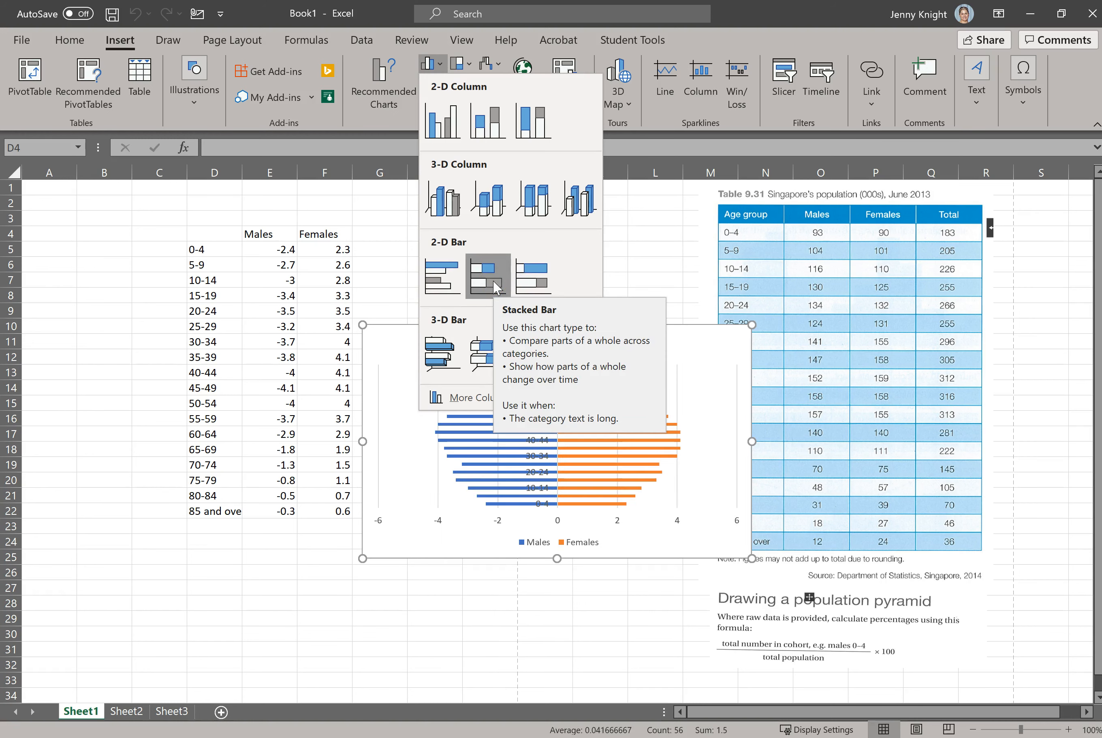
pyautogui.click(495, 282)
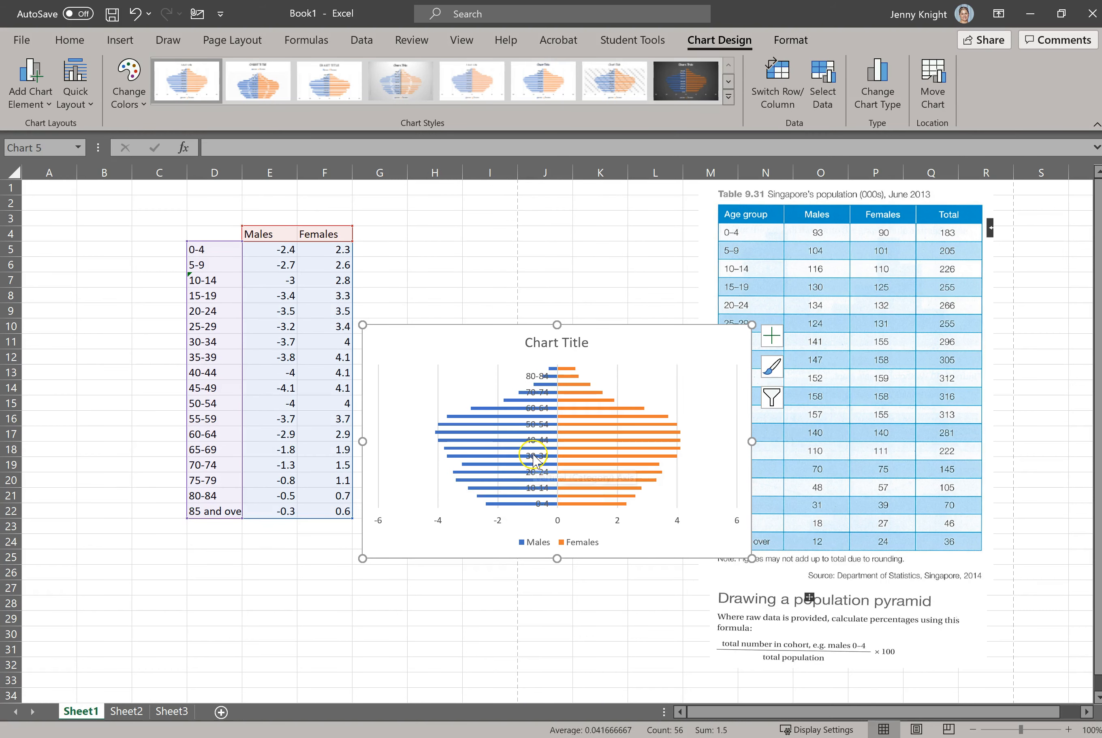
# Move the chart to a new sheet named "Population pyramid for Singapor".
pyautogui.rightClick(679, 345)
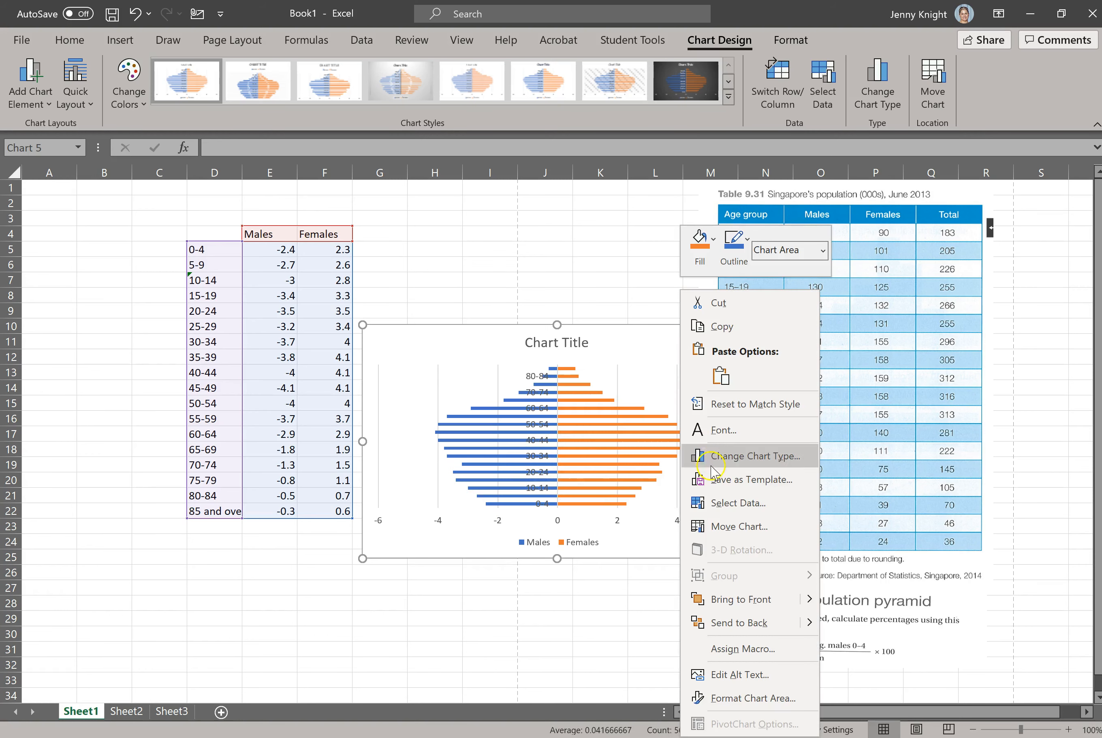
pyautogui.click(721, 538)
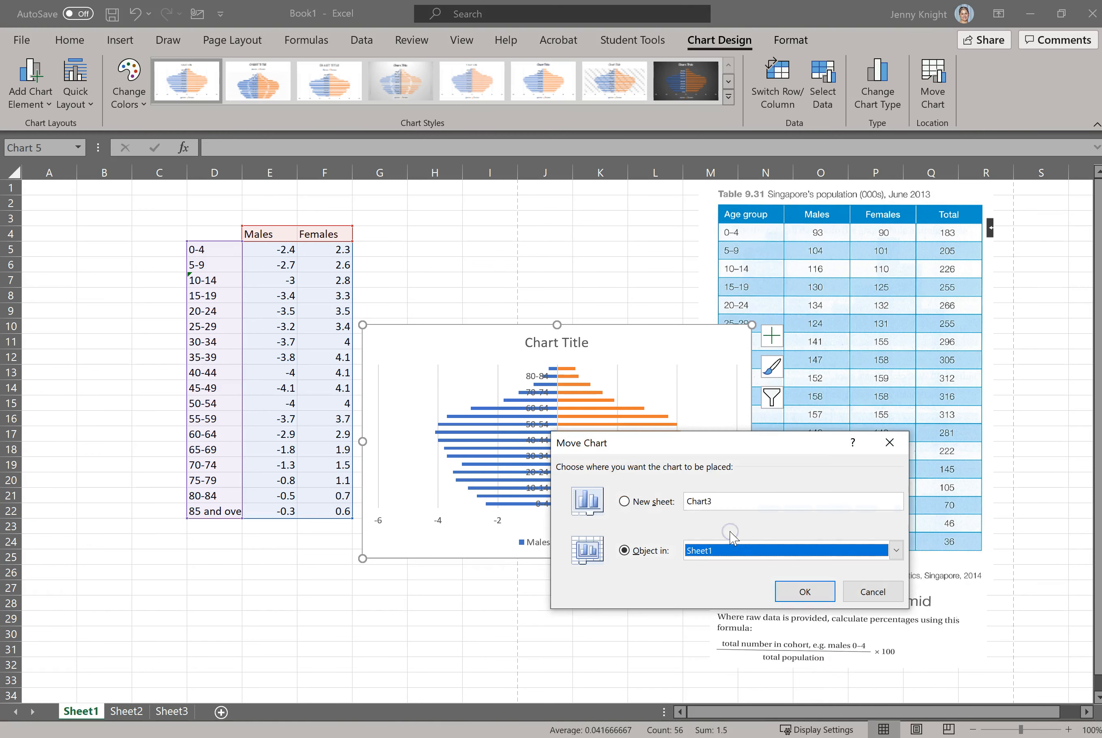
pyautogui.click(625, 502)
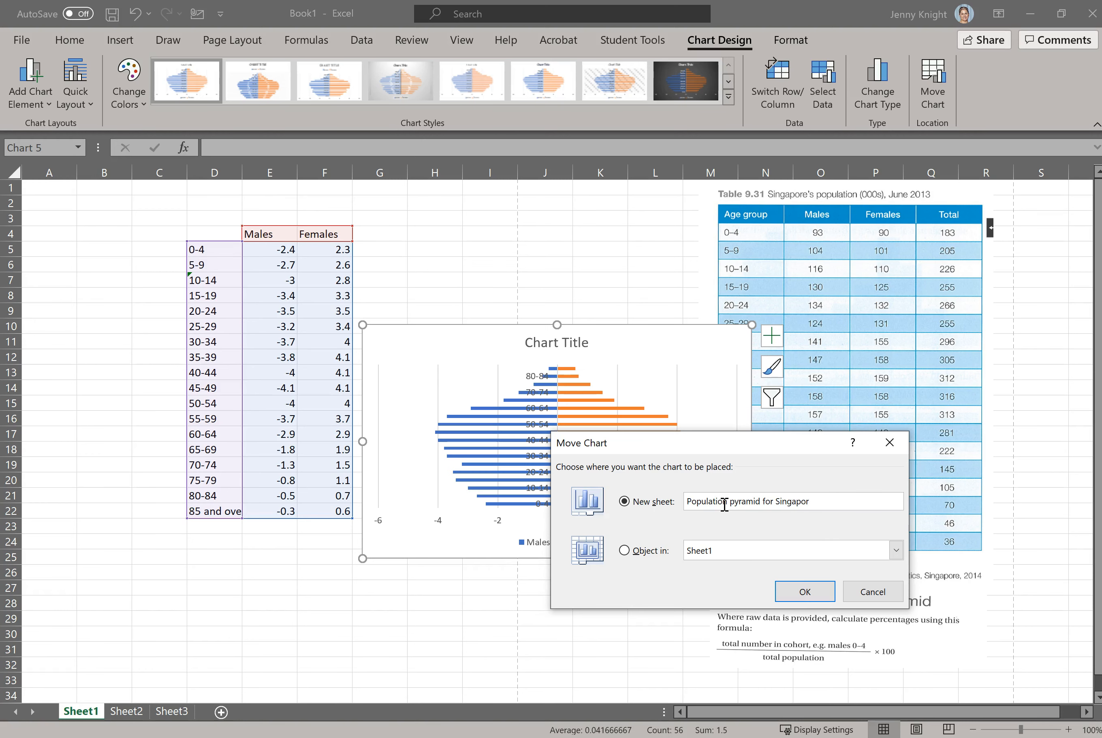
pyautogui.press('Return')
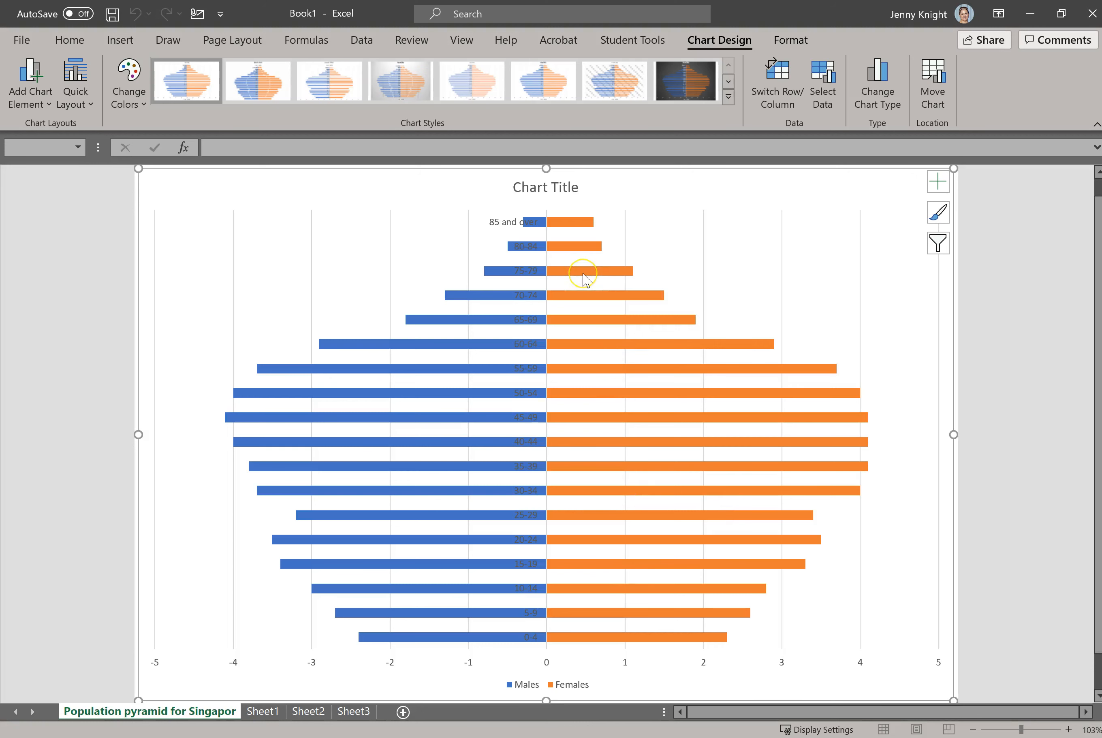
# Set the label position of the chart's vertical age-group axis to Low.
pyautogui.moveTo(583, 274)
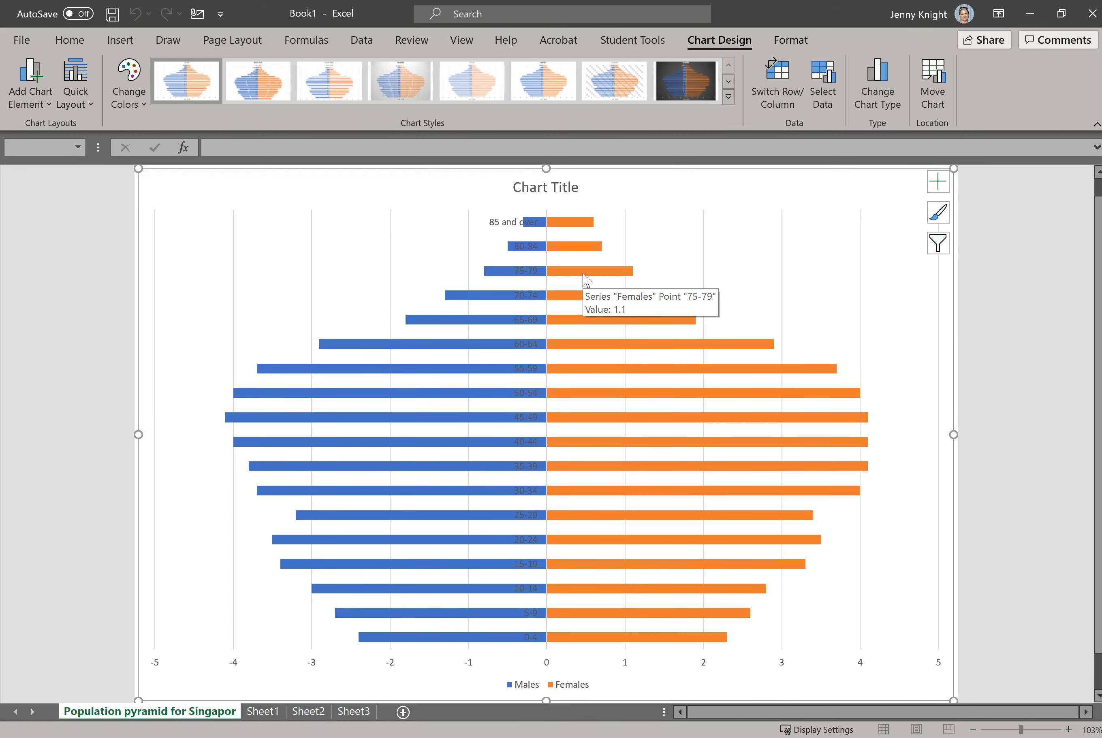
pyautogui.click(497, 220)
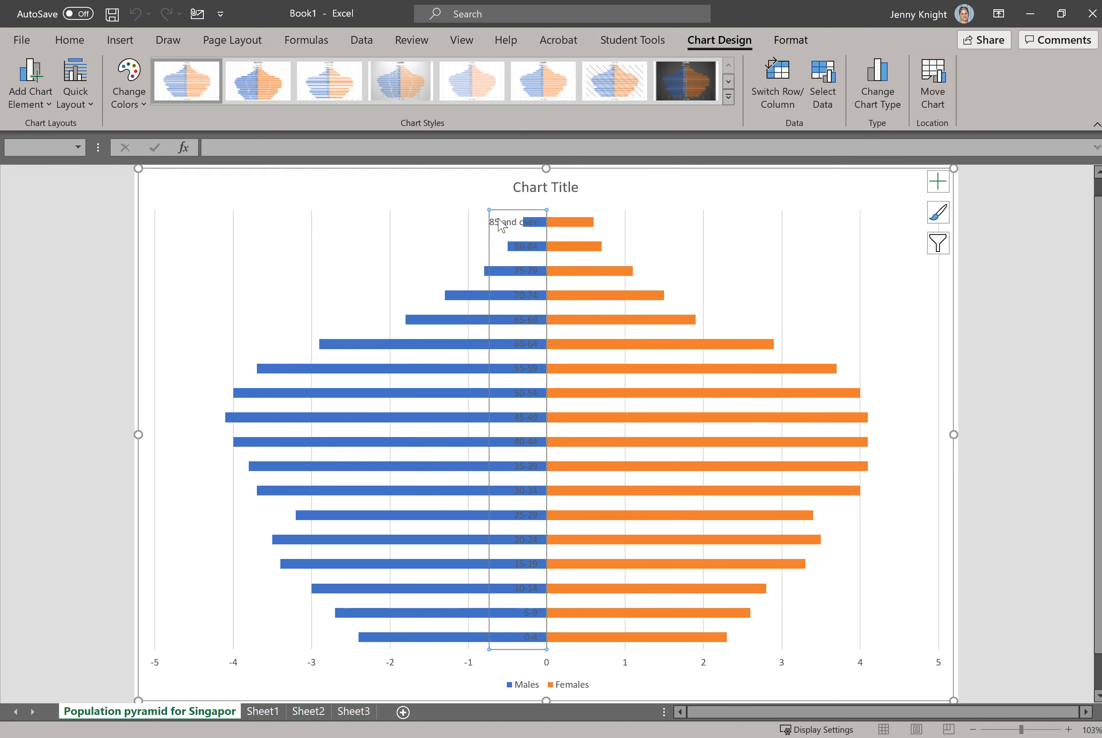
pyautogui.rightClick(507, 225)
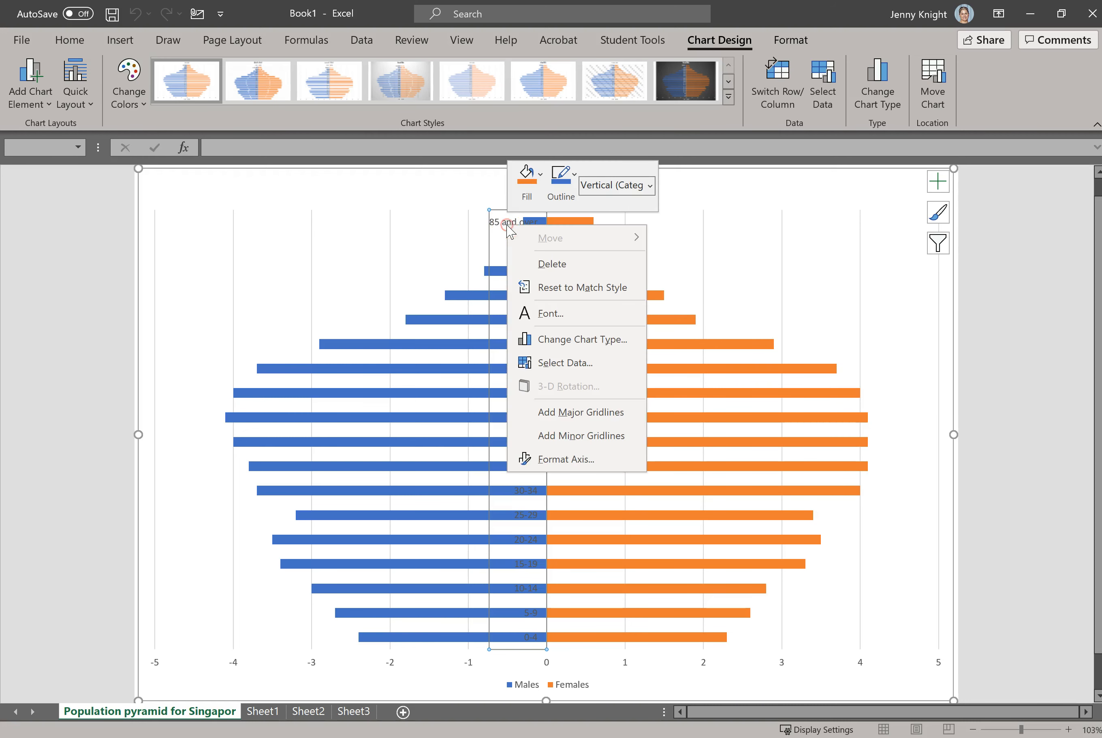
pyautogui.click(574, 456)
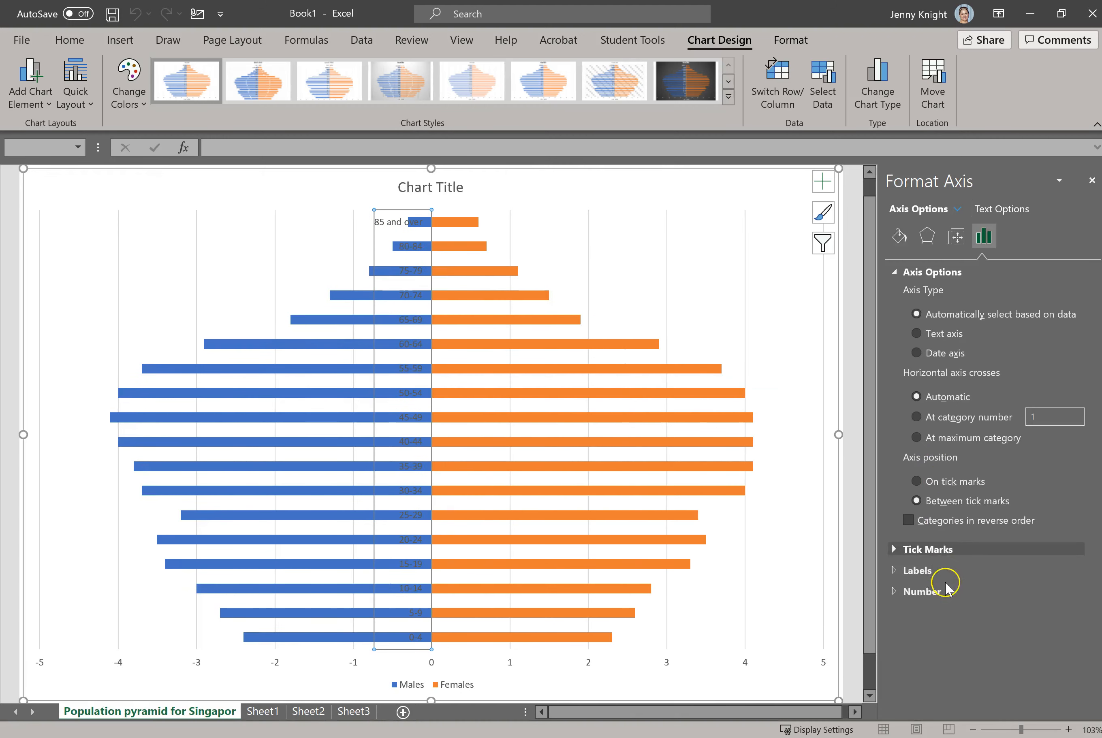
pyautogui.click(895, 570)
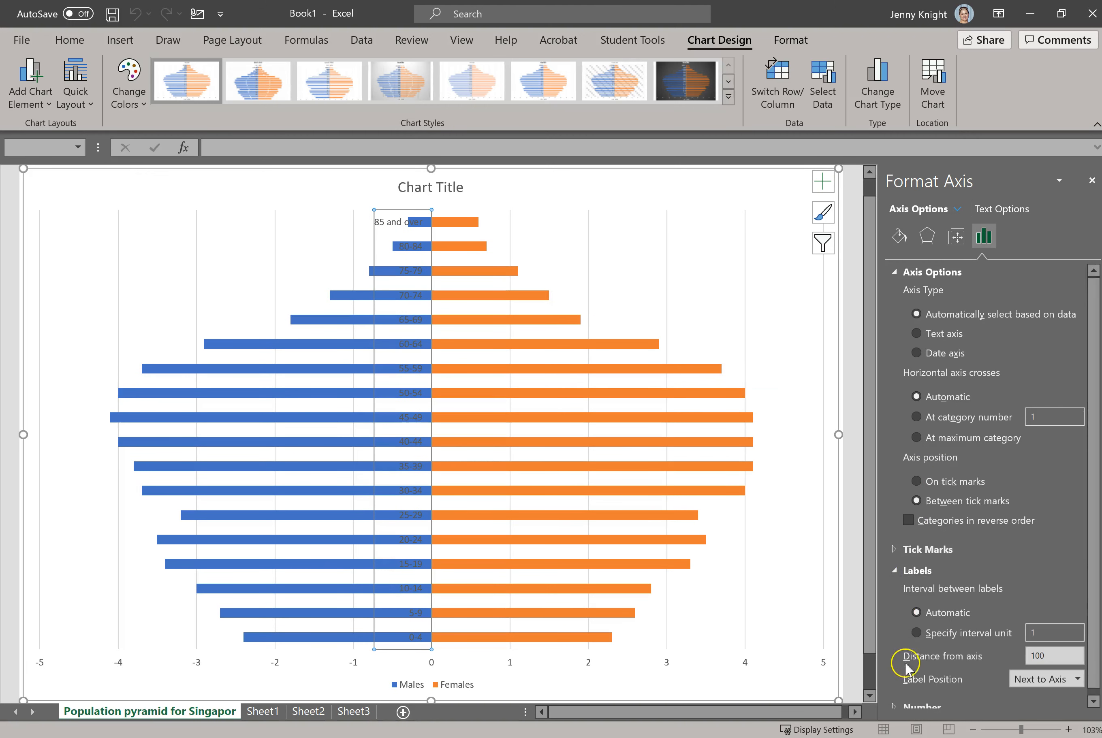
pyautogui.click(1045, 684)
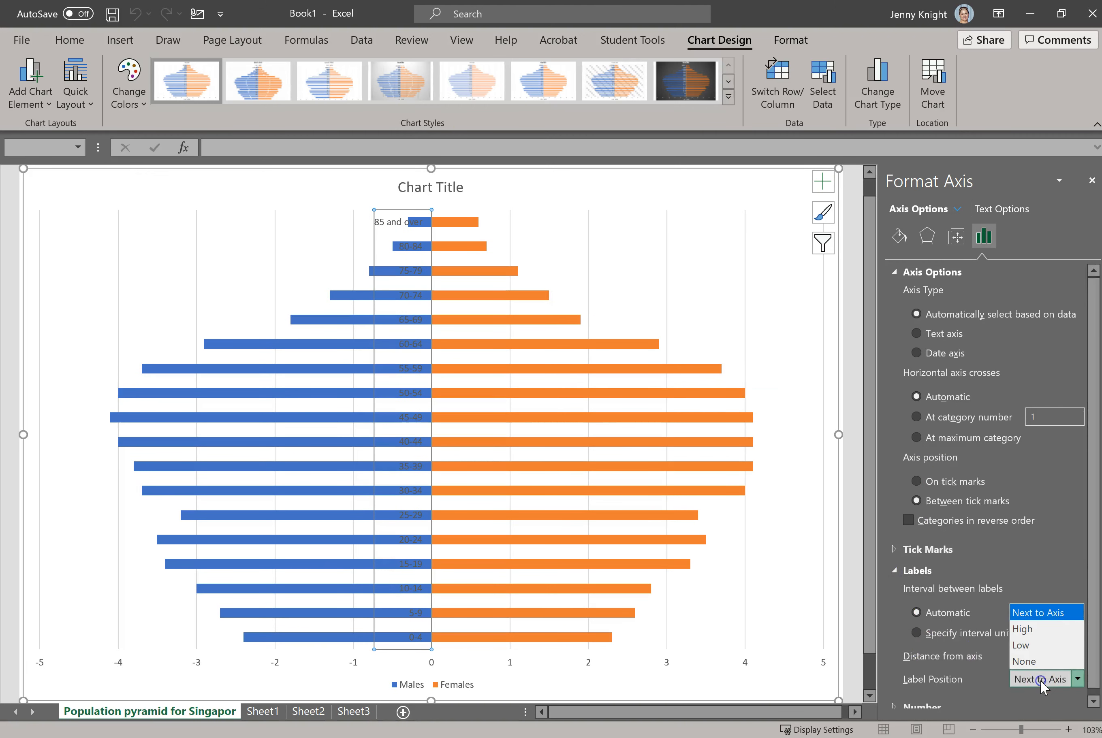
pyautogui.click(1038, 652)
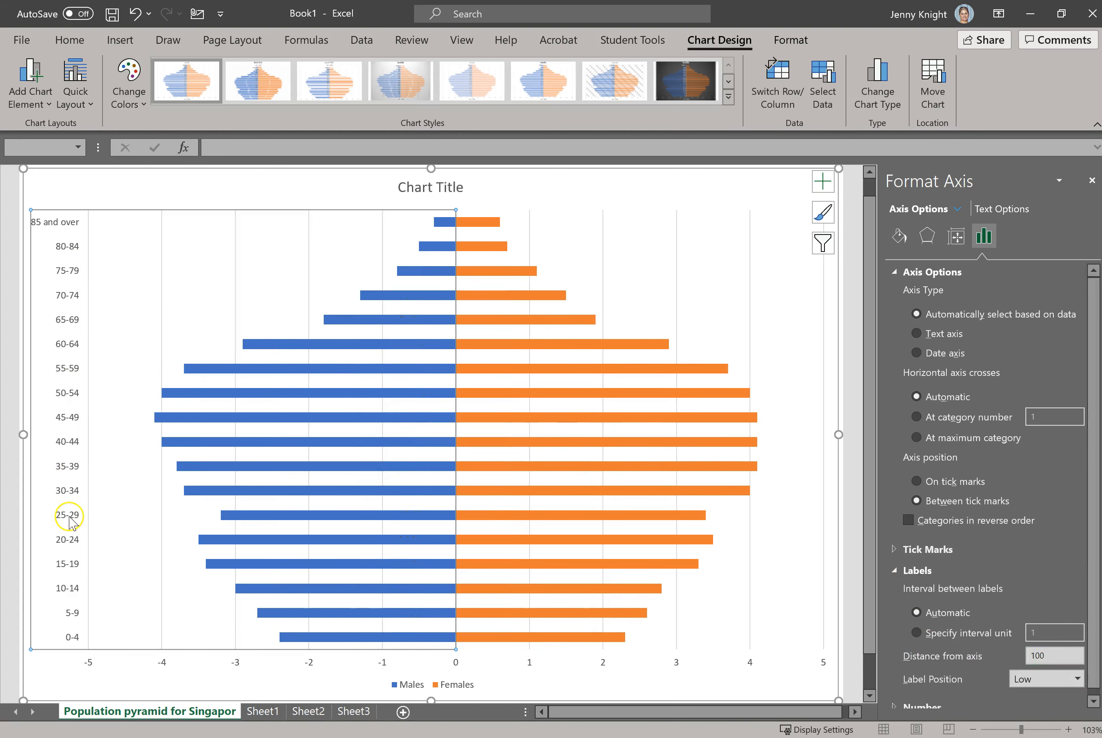
# Apply the custom number format code 0;0 to the chart's horizontal value axis.
pyautogui.click(164, 665)
pyautogui.rightClick(166, 665)
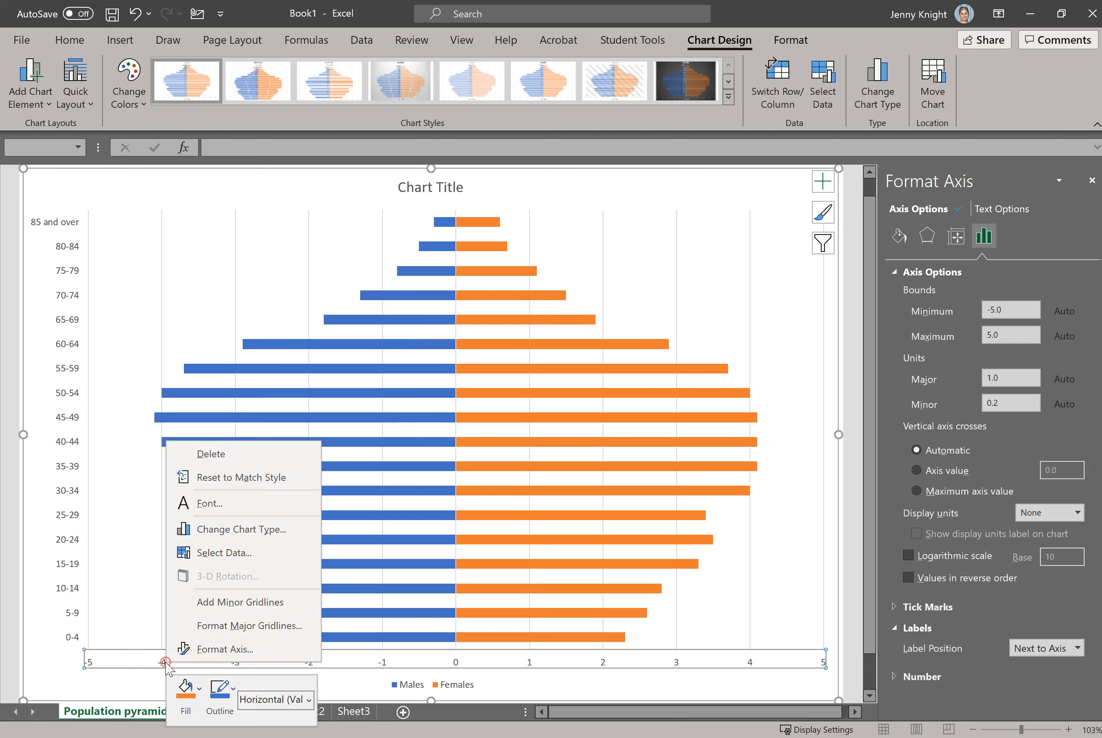
pyautogui.click(176, 648)
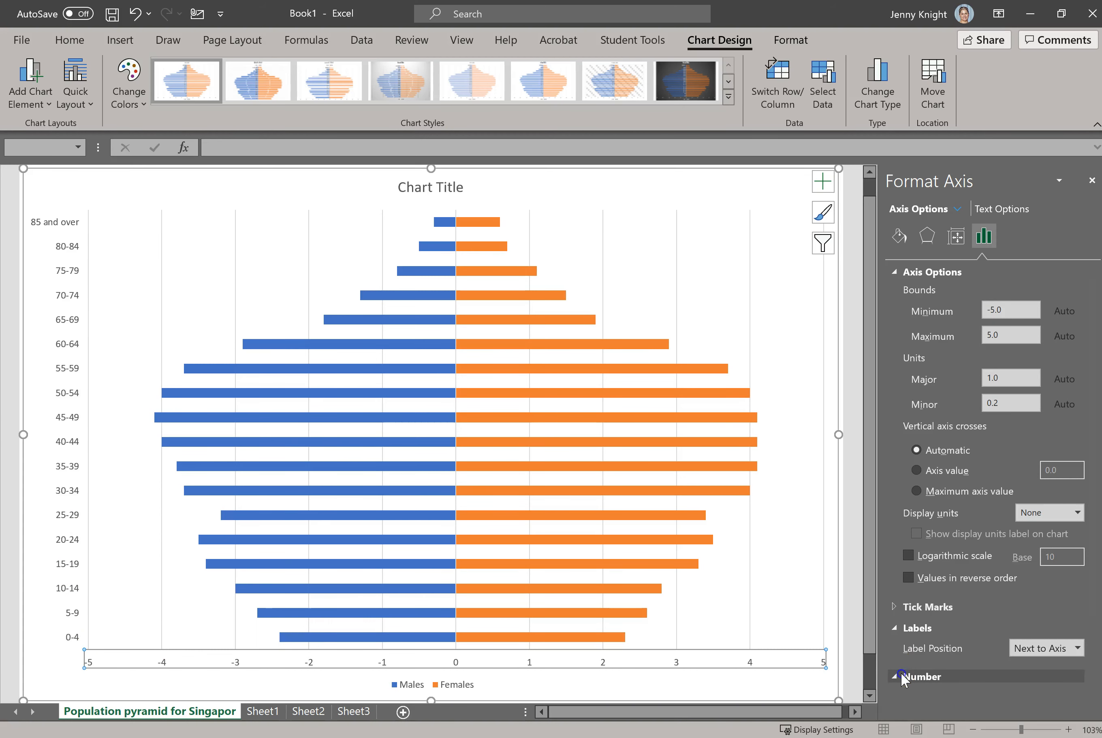
pyautogui.click(891, 677)
pyautogui.click(1064, 613)
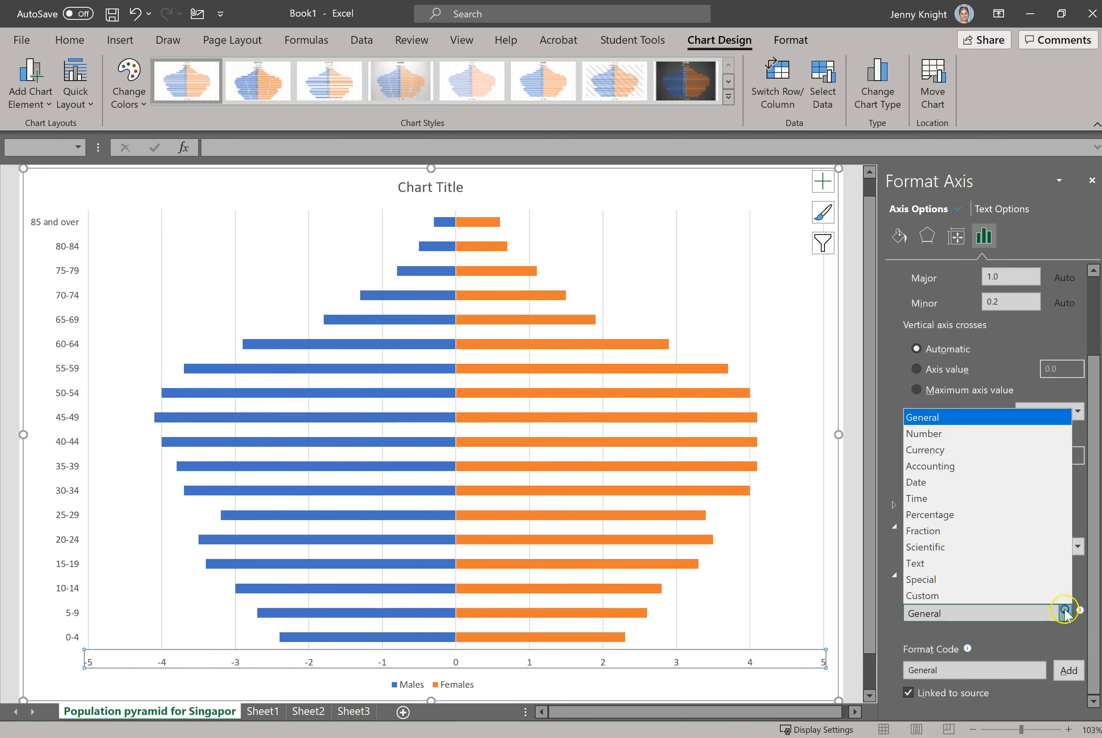
pyautogui.click(1020, 597)
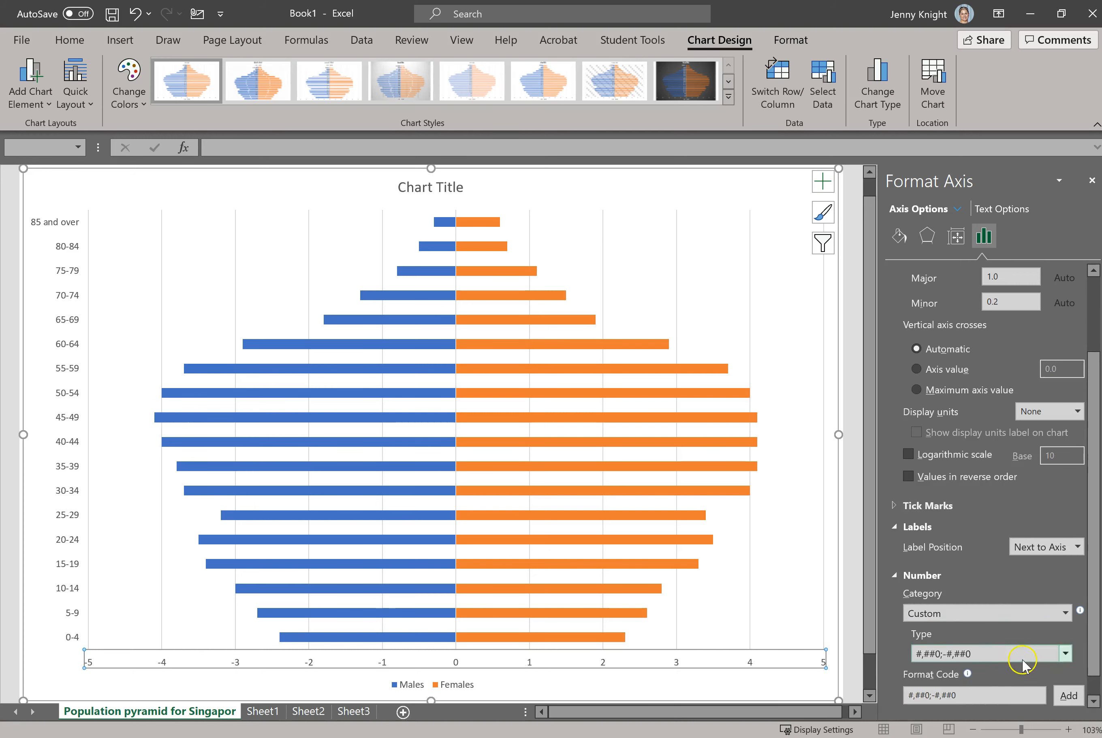
pyautogui.moveTo(991, 671); pyautogui.dragTo(823, 674)
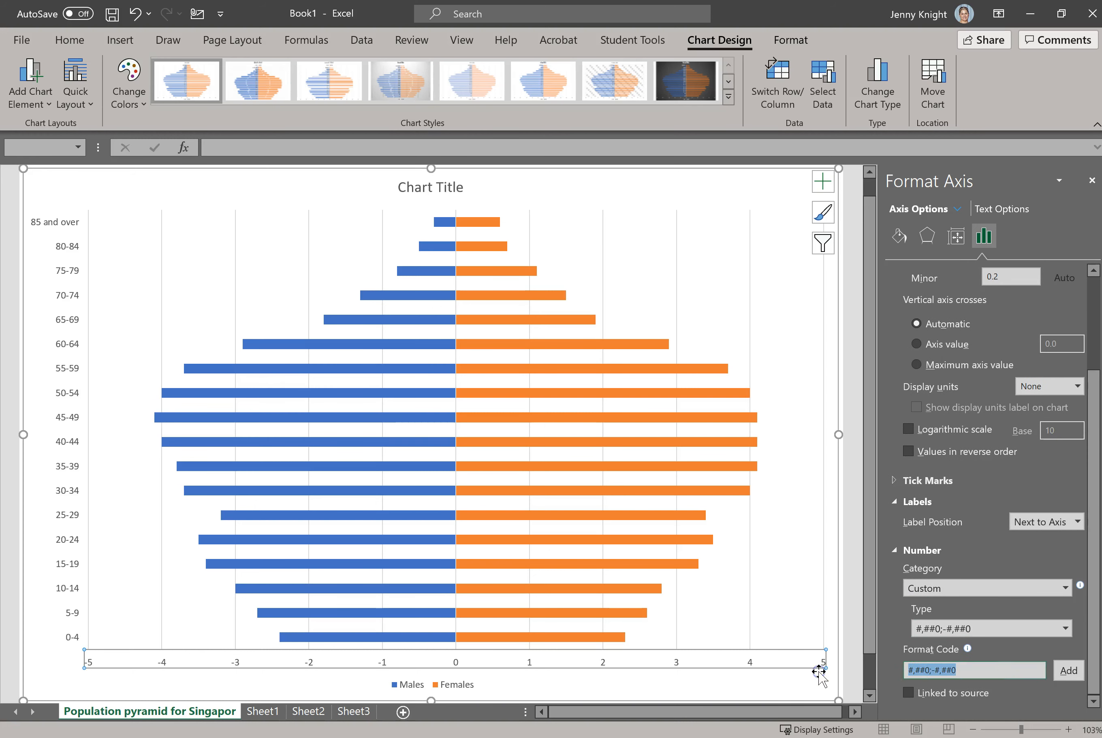
pyautogui.write('0;0')
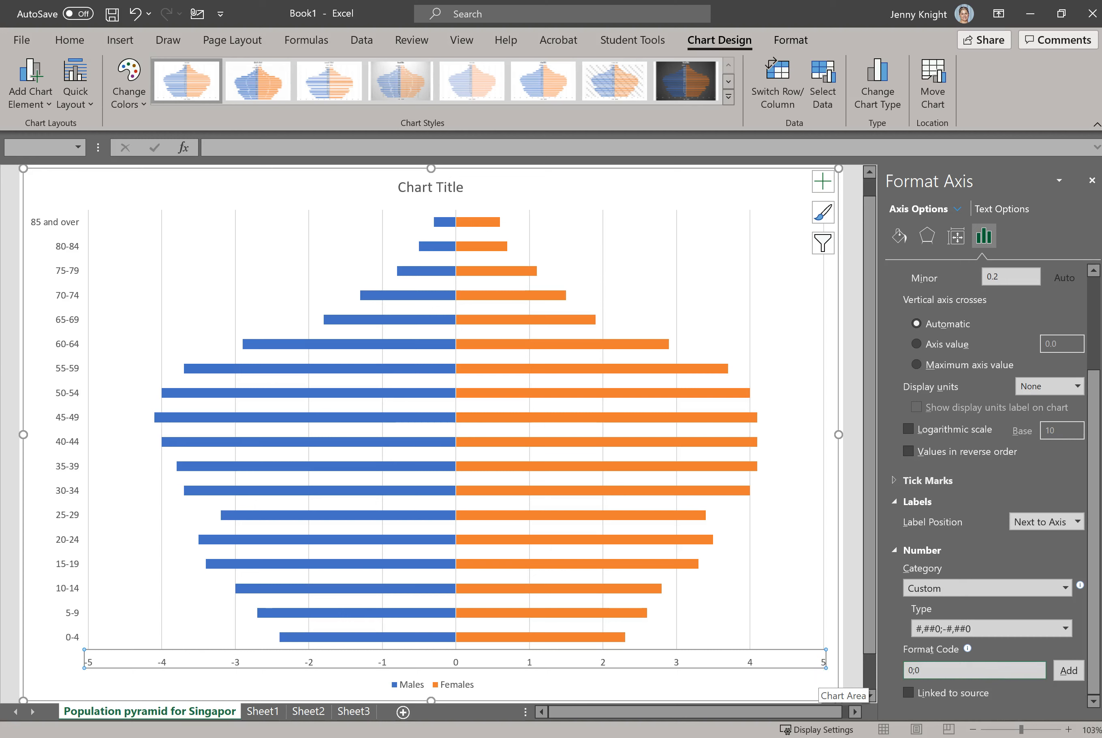
pyautogui.click(1067, 671)
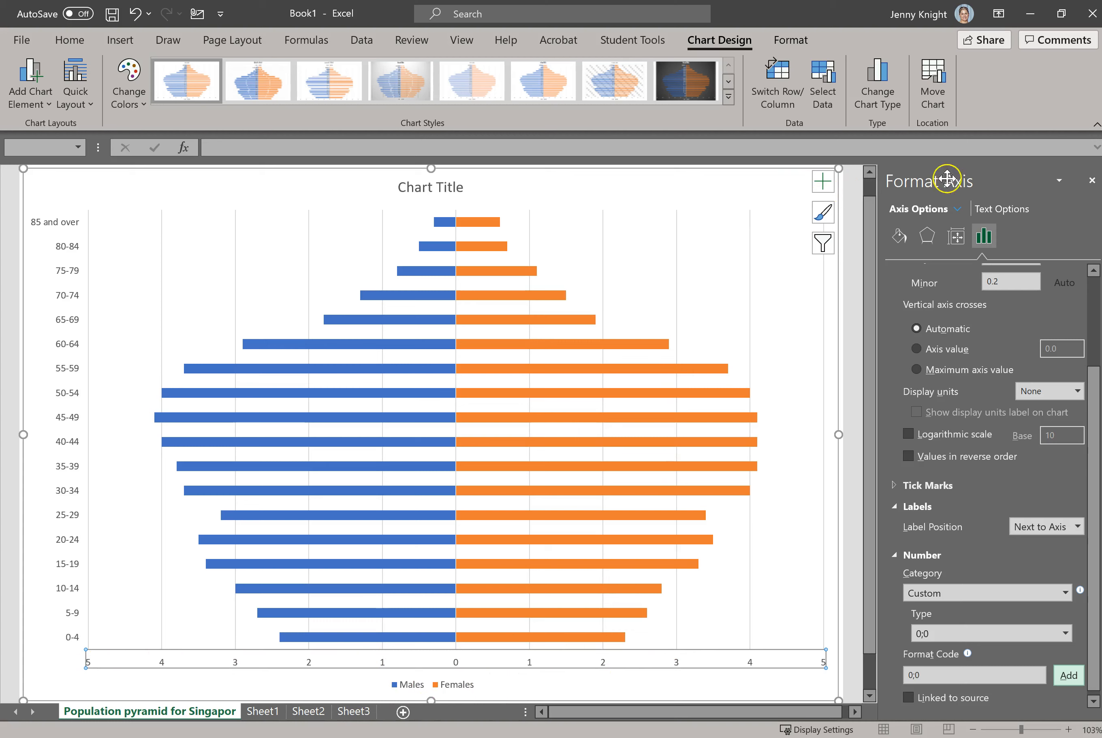
pyautogui.click(1090, 182)
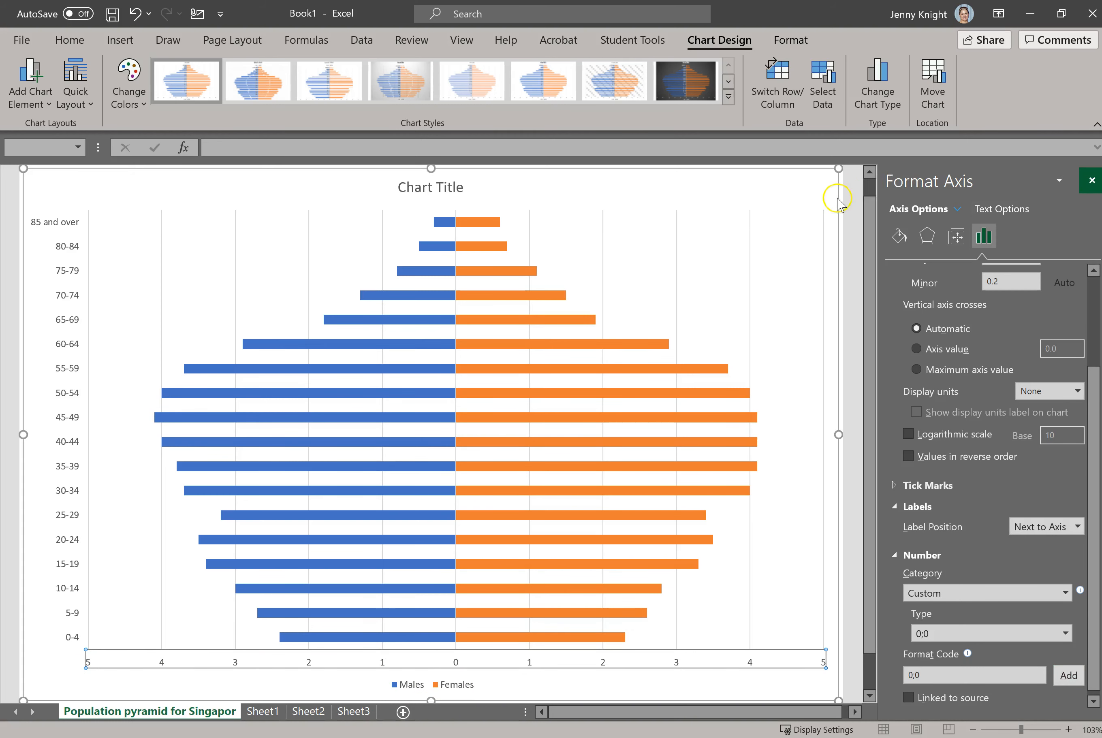
# Add axis titles to the chart and re-add the legend so it sits to the right of the plot.
pyautogui.click(938, 188)
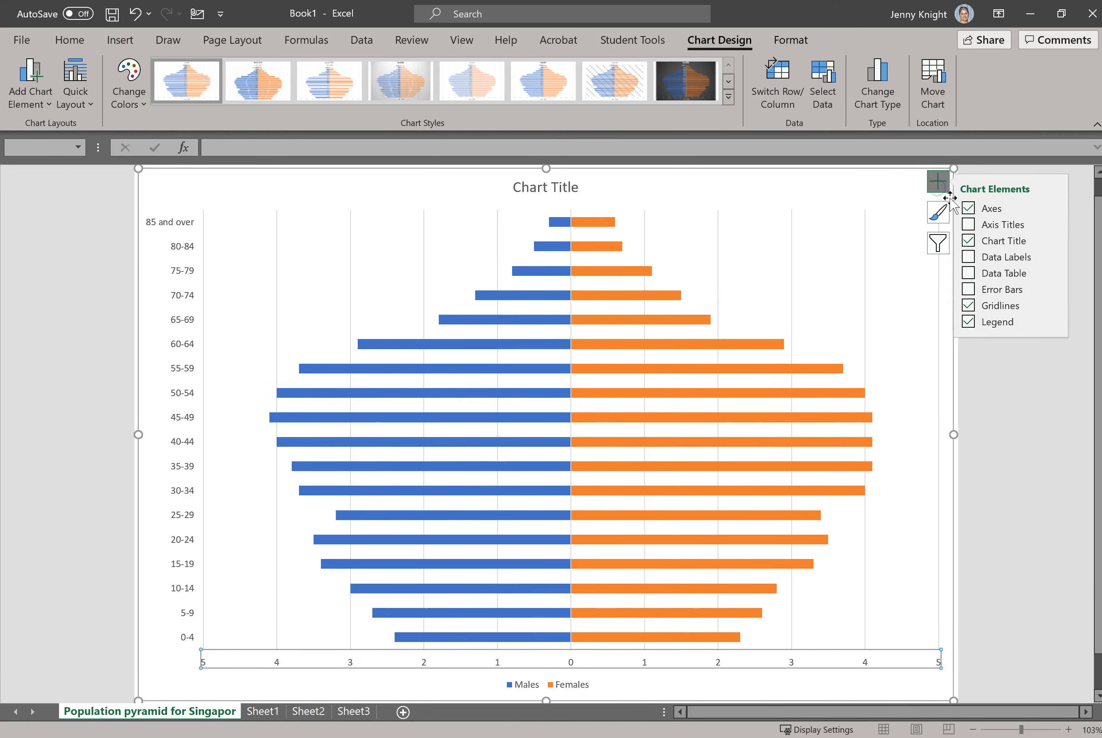
pyautogui.click(968, 225)
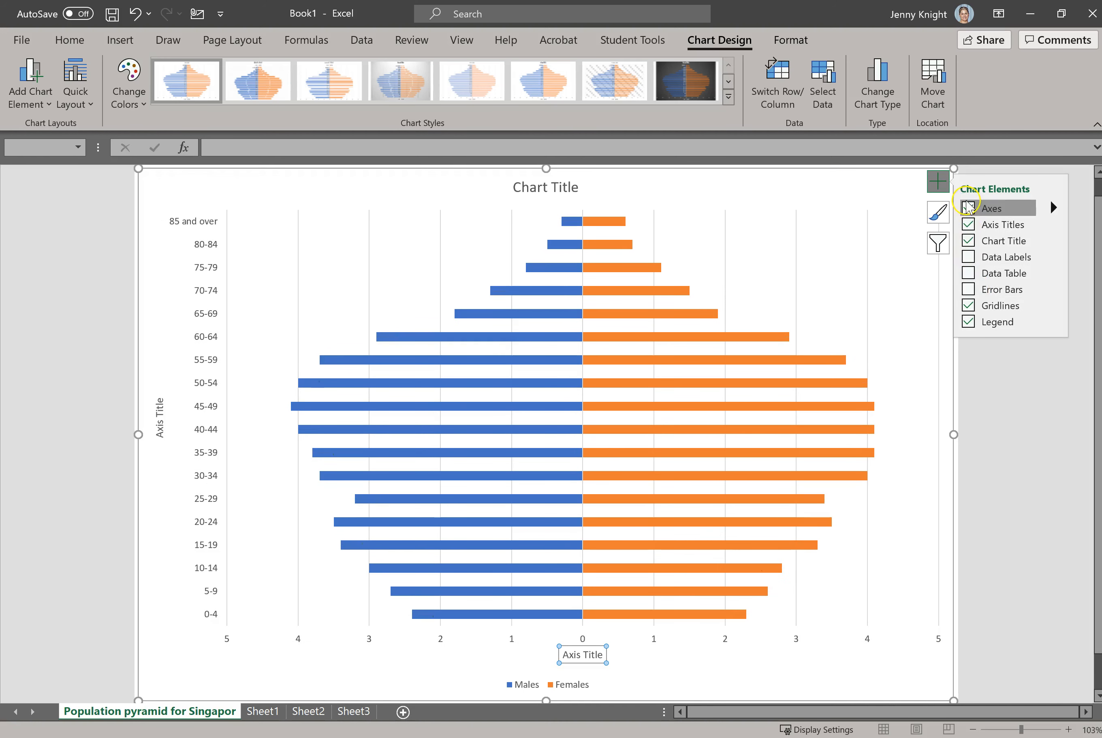
pyautogui.click(967, 227)
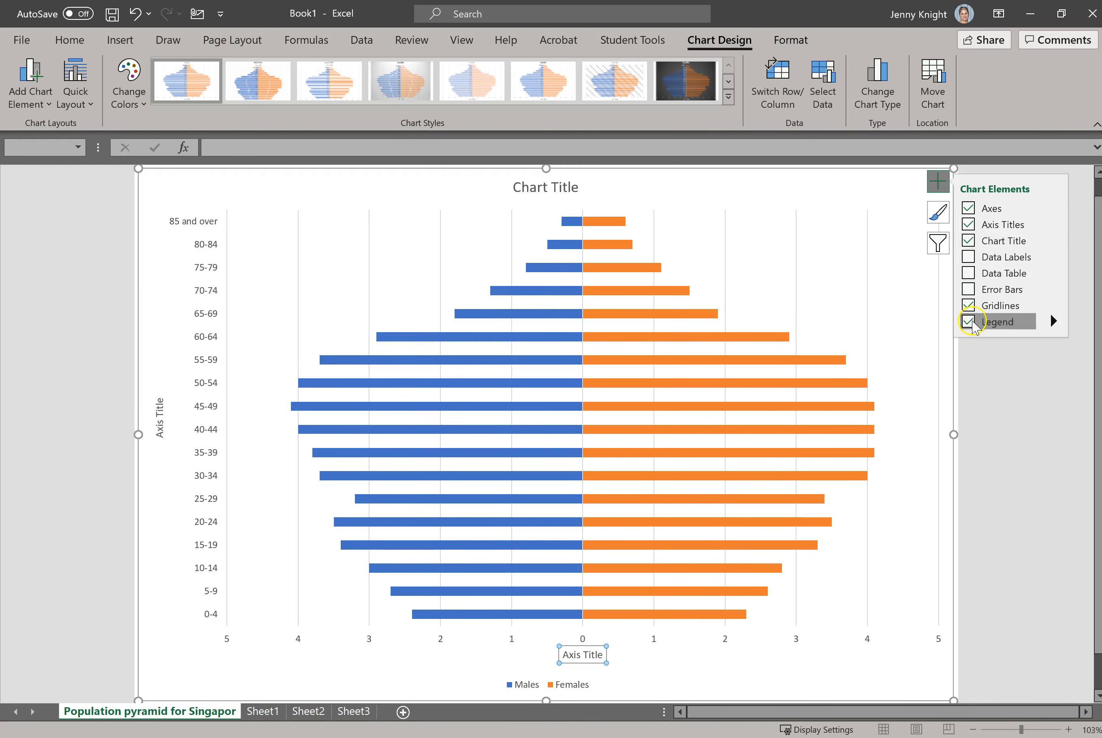
pyautogui.click(966, 324)
pyautogui.click(966, 324)
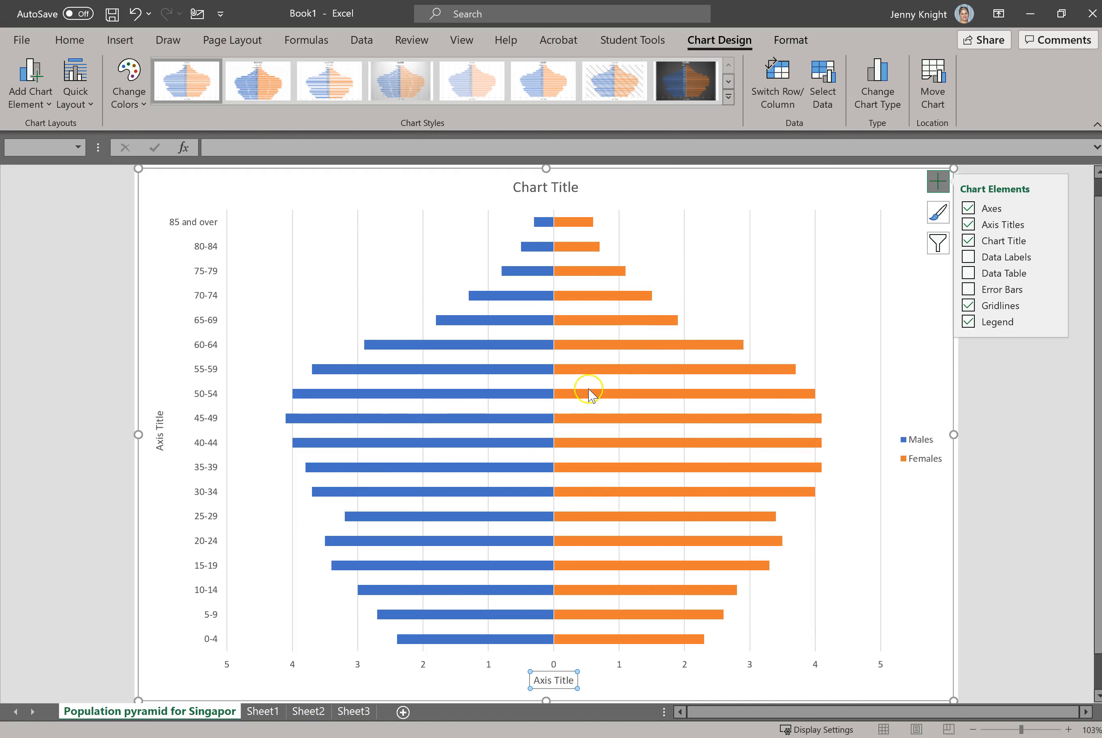
# Replace the chart's placeholder title with "Populatin pyramid for Singapore".
pyautogui.moveTo(583, 282)
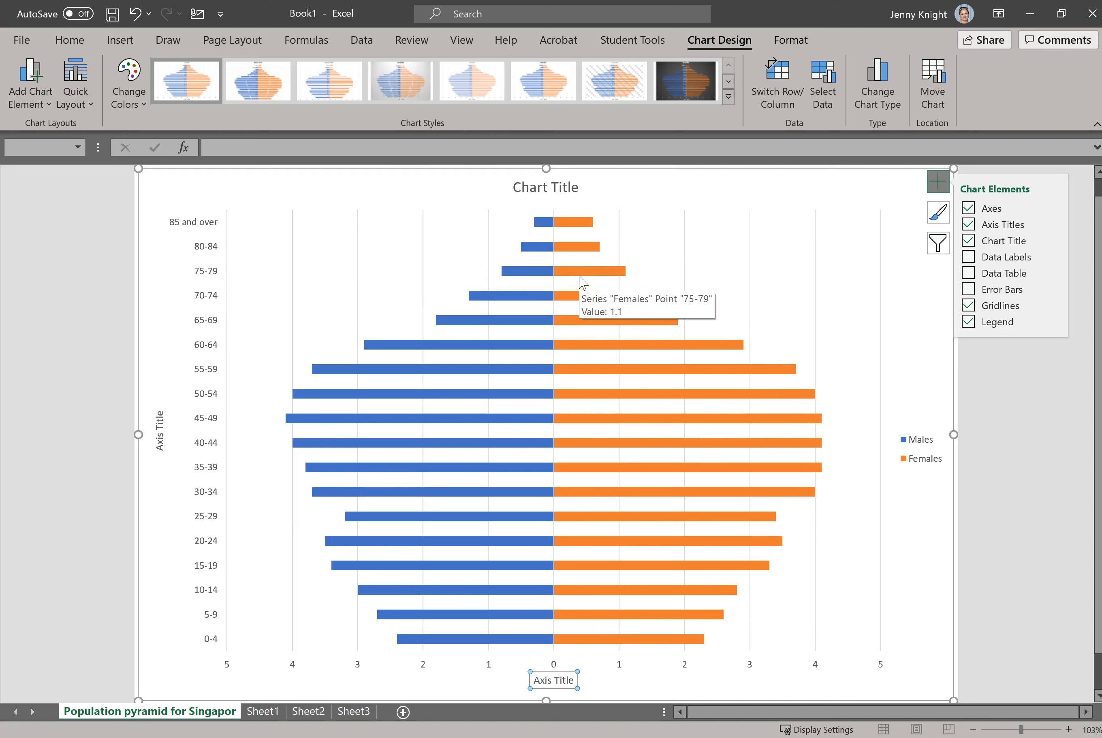
pyautogui.click(569, 189)
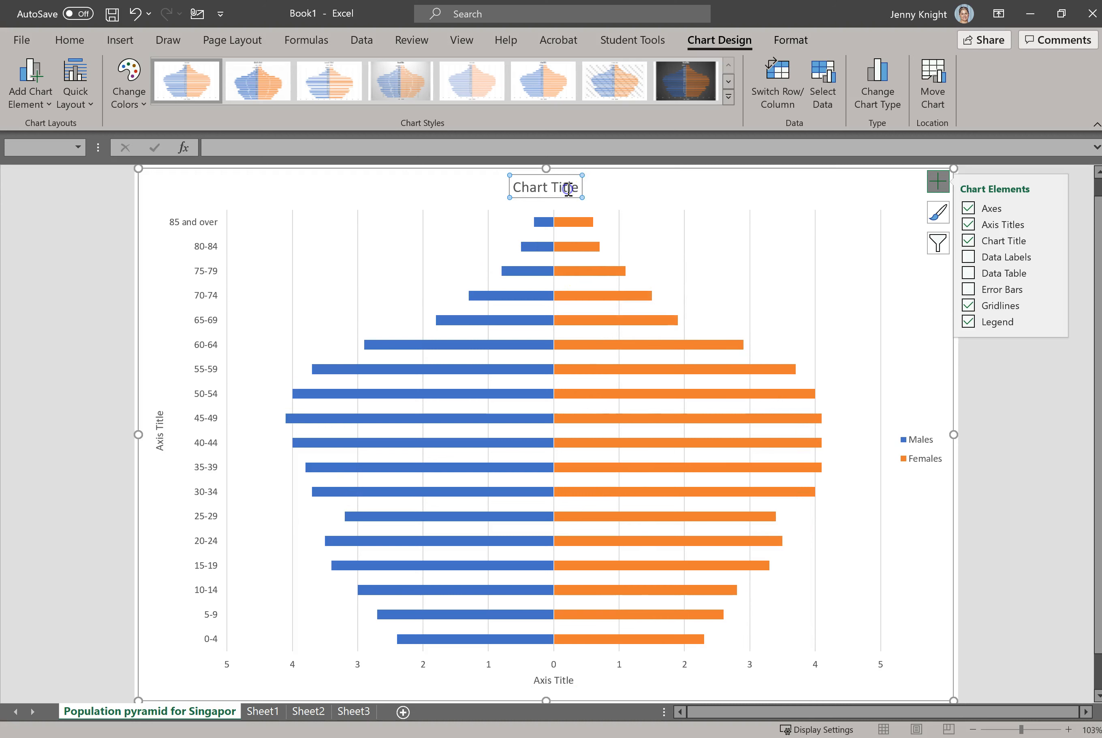
pyautogui.click(568, 186)
pyautogui.press('BackSpace')
pyautogui.press('BackSpace')
pyautogui.press('BackSpace')
pyautogui.press('BackSpace')
pyautogui.press('BackSpace')
pyautogui.press('BackSpace')
pyautogui.press('BackSpace')
pyautogui.press('BackSpace')
pyautogui.press('BackSpace')
pyautogui.press('BackSpace')
pyautogui.write('Popu')
pyautogui.press('BackSpace')
pyautogui.write('ulatin pyramid for S')
pyautogui.press('BackSpace')
pyautogui.write('Singa')
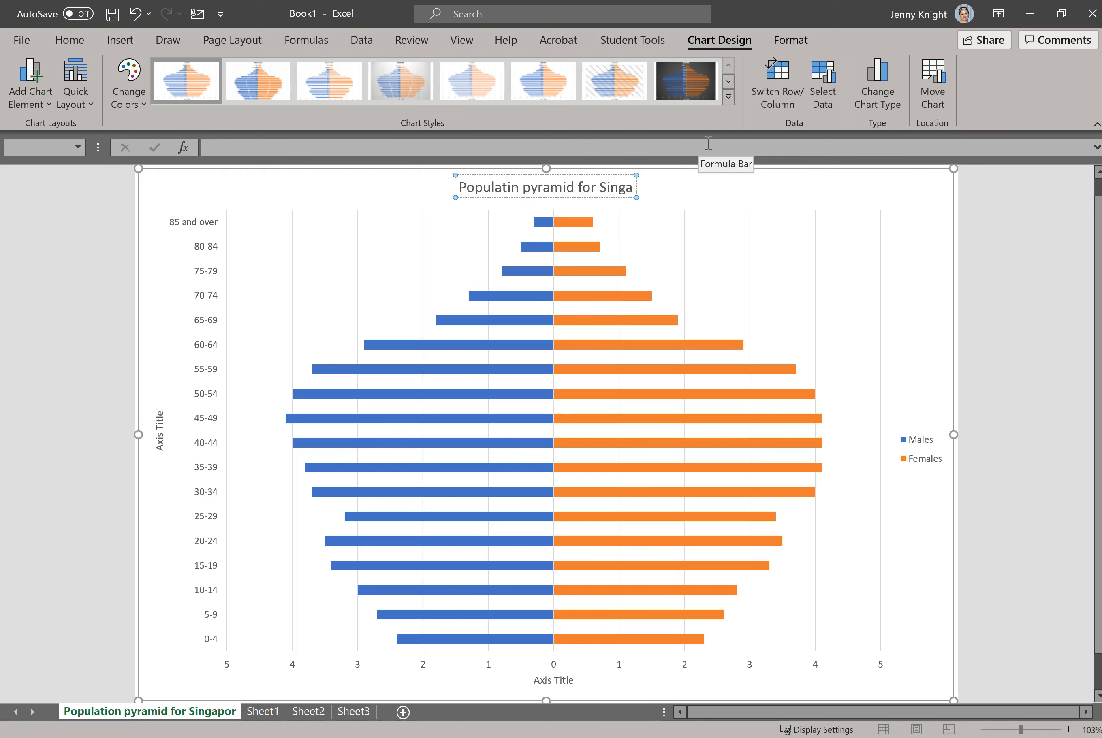
pyautogui.write('pore')
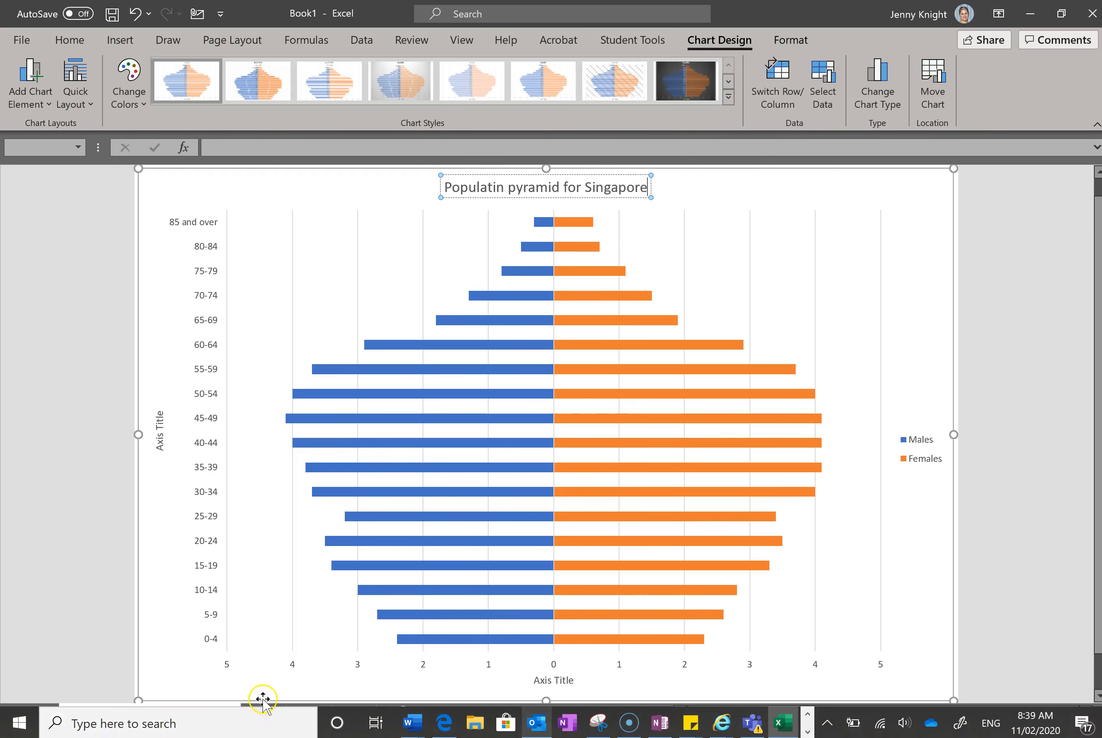
# Check the data source on Sheet1 and append "(Department of Statistics Singapore, 2014)" to the chart title.
pyautogui.click(265, 711)
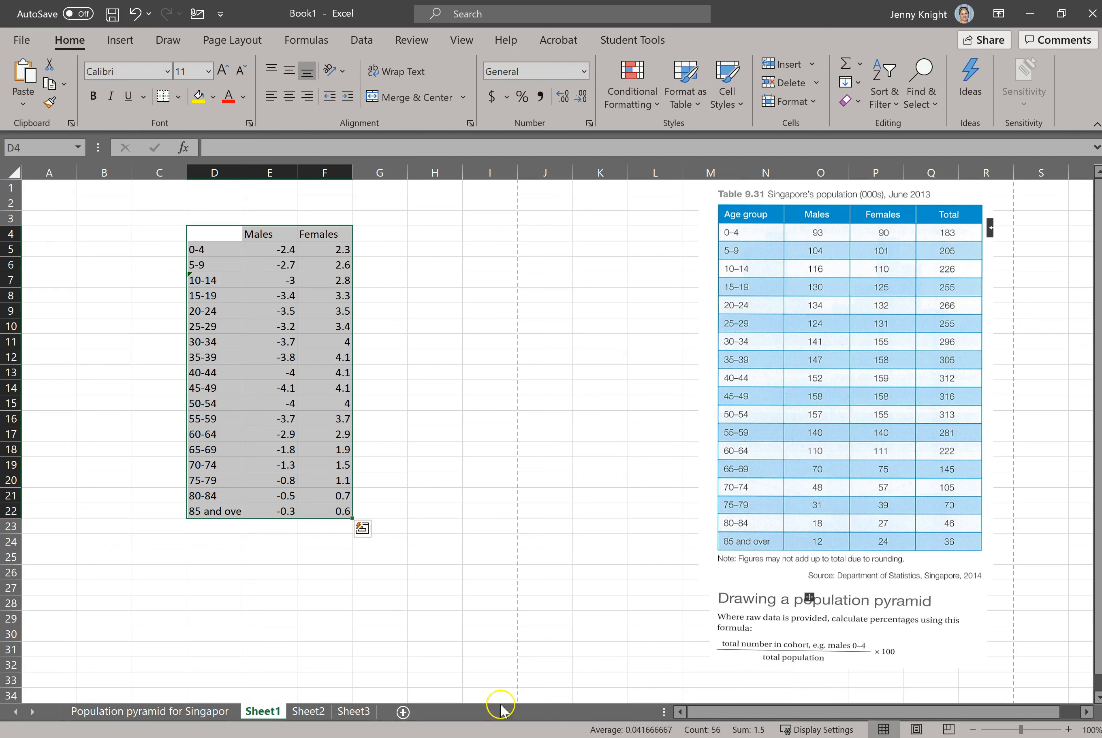
pyautogui.click(123, 711)
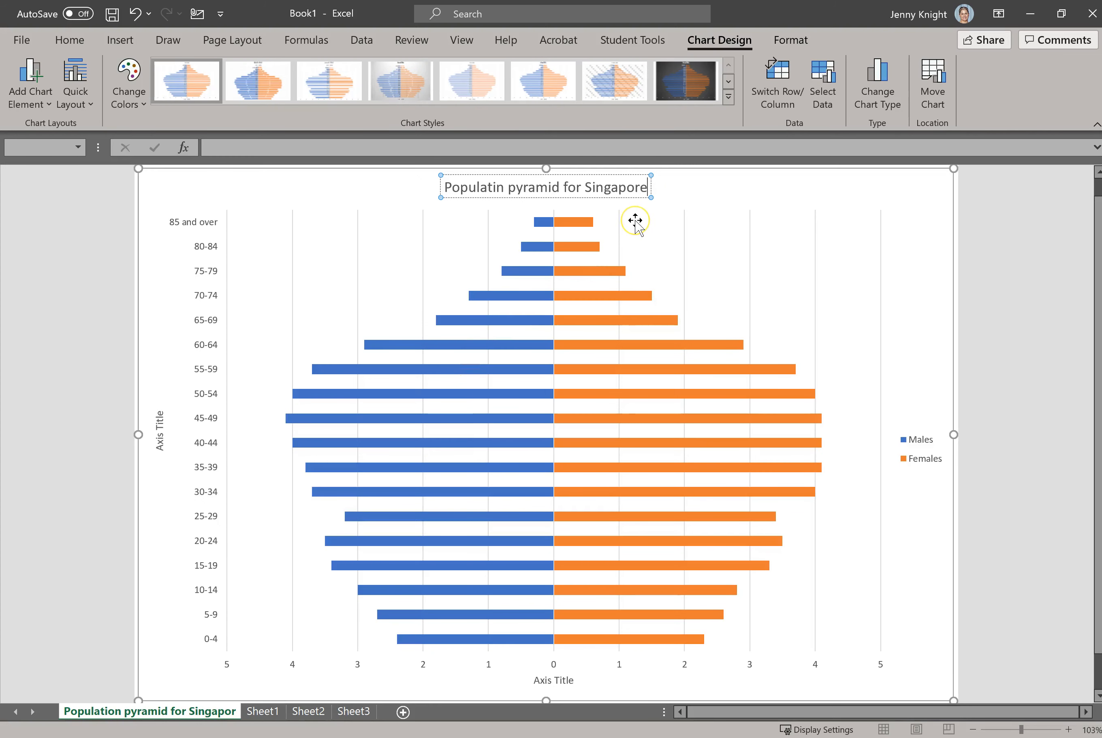
pyautogui.write('(D')
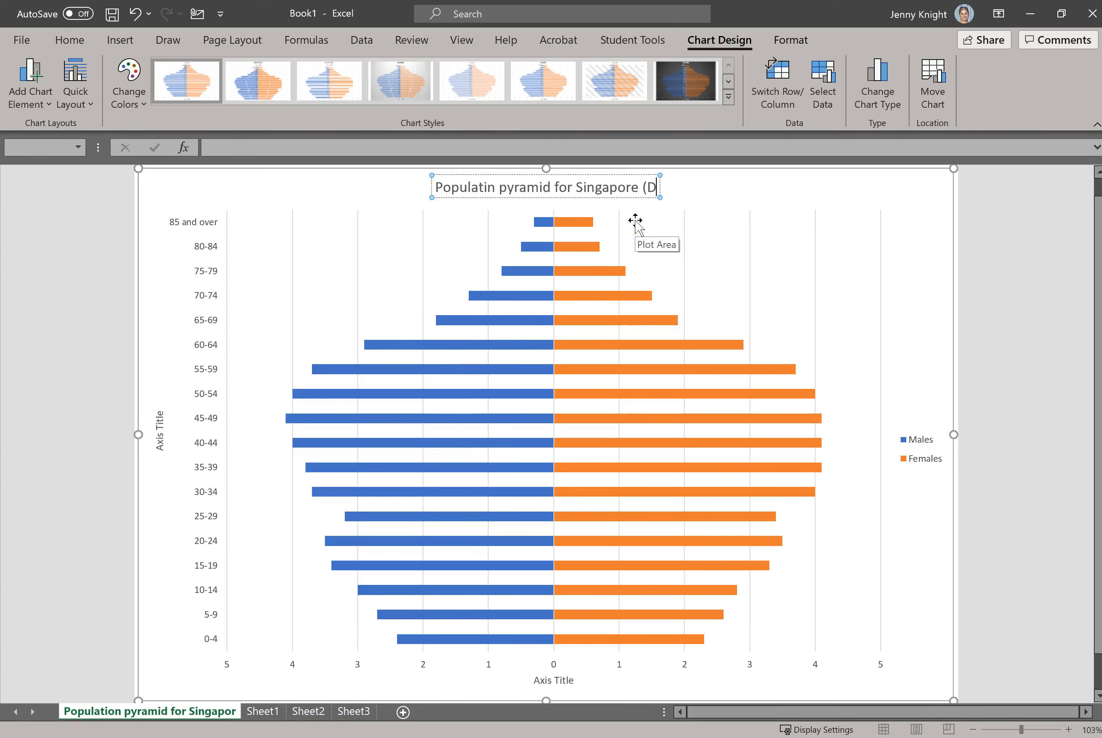
pyautogui.write('epartment of St')
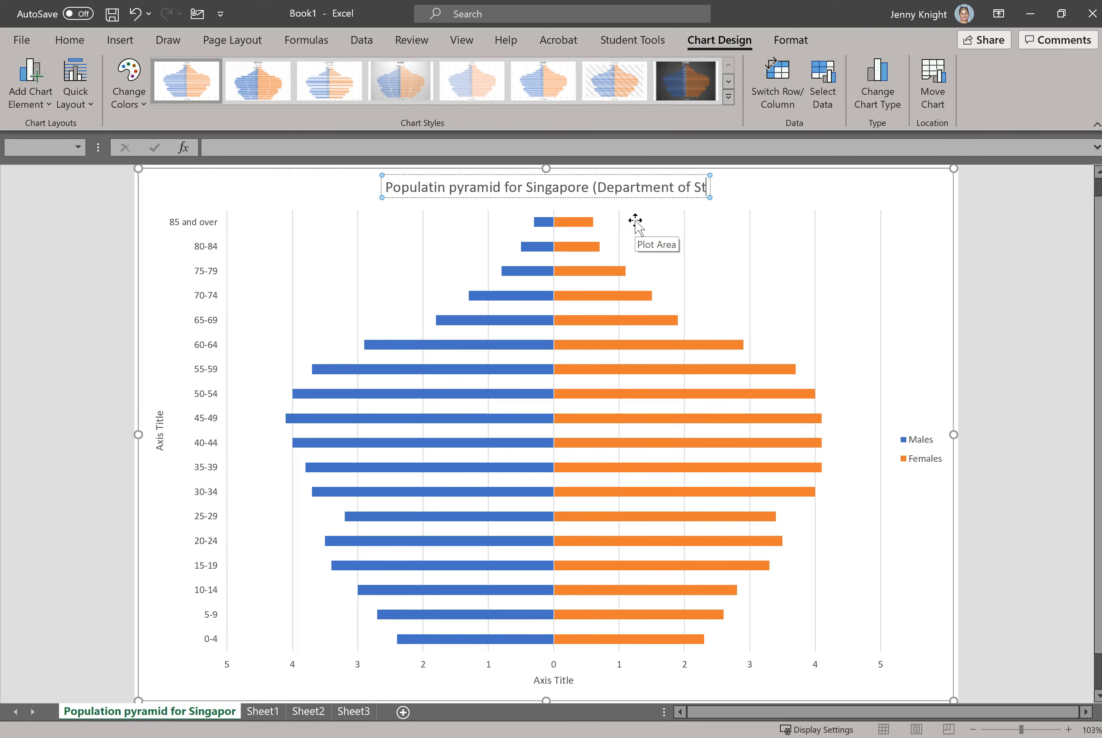
pyautogui.write('atistics Singp')
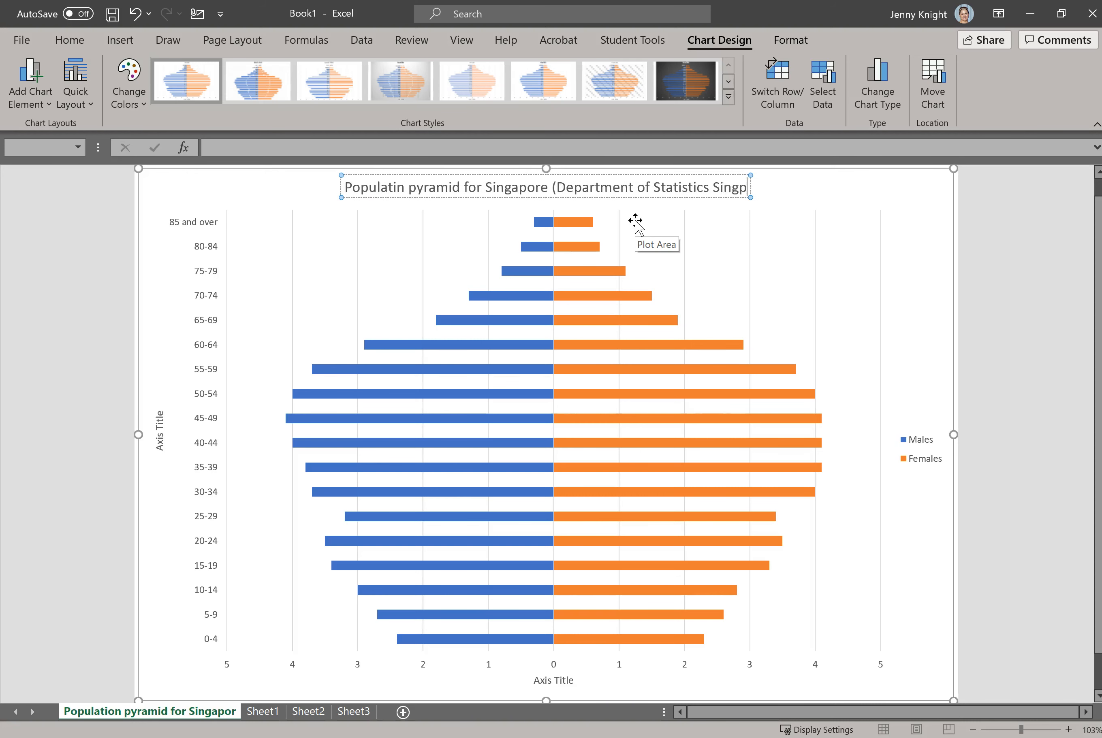
pyautogui.press('BackSpace')
pyautogui.write('apo')
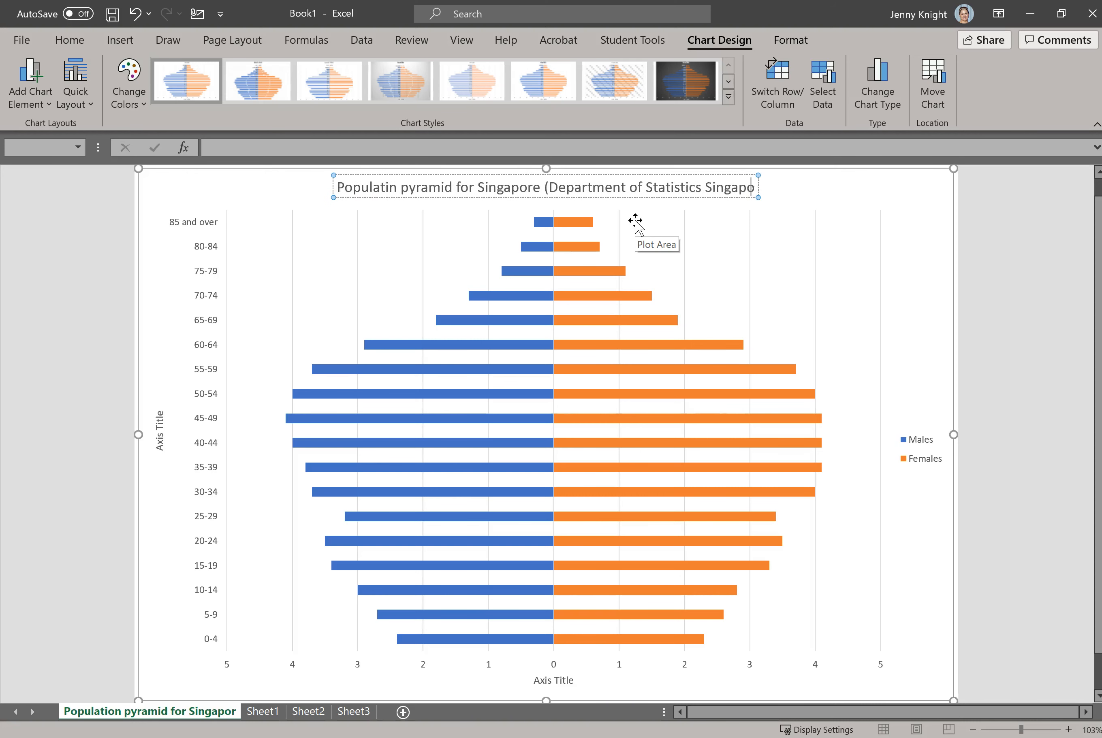
pyautogui.write('re,')
pyautogui.write('2014)')
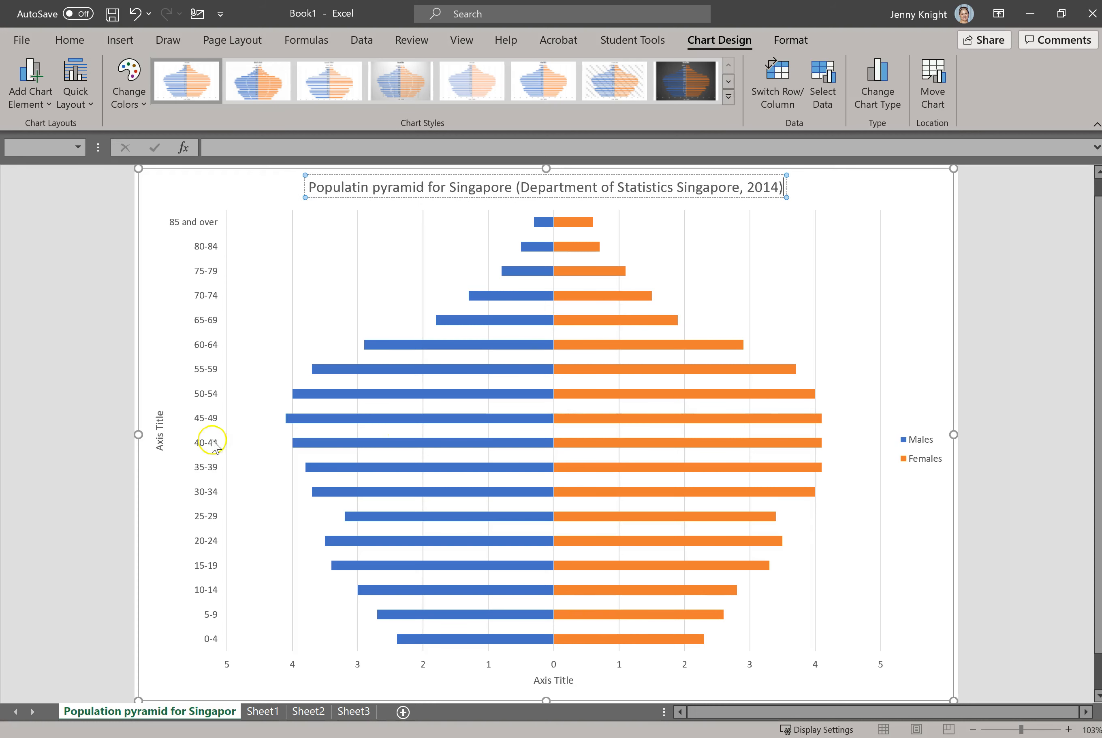
# Set the vertical axis title of the chart to "Age groups".
pyautogui.click(159, 433)
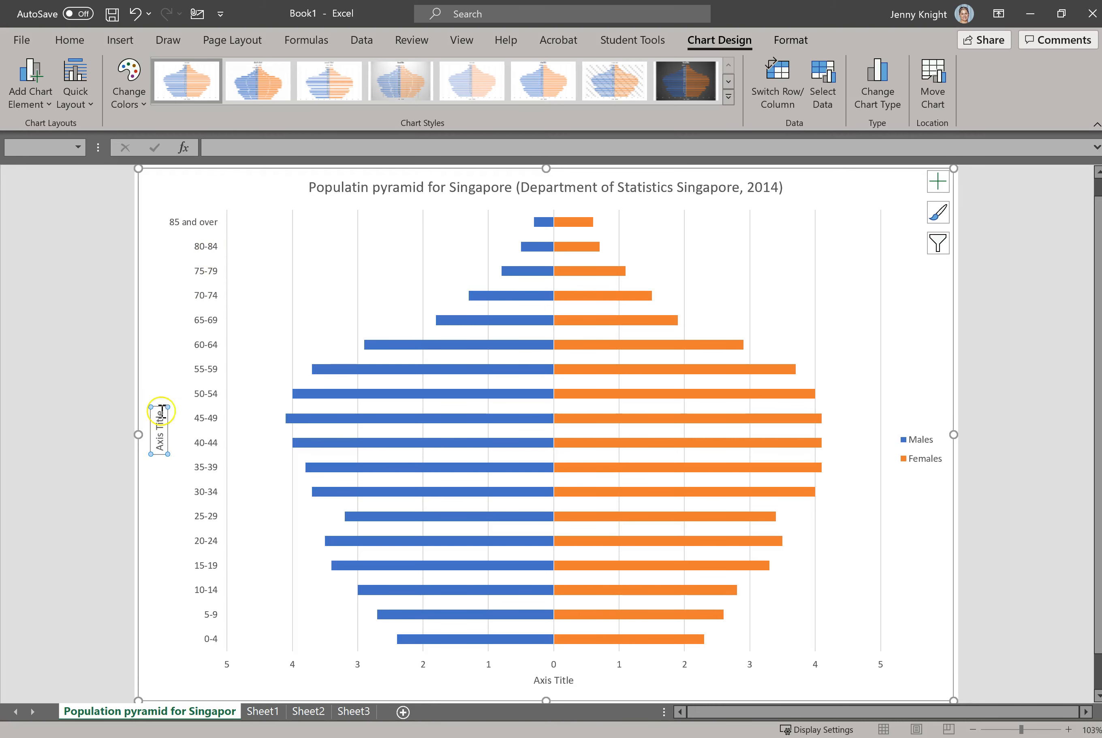
pyautogui.click(262, 146)
pyautogui.write('Age')
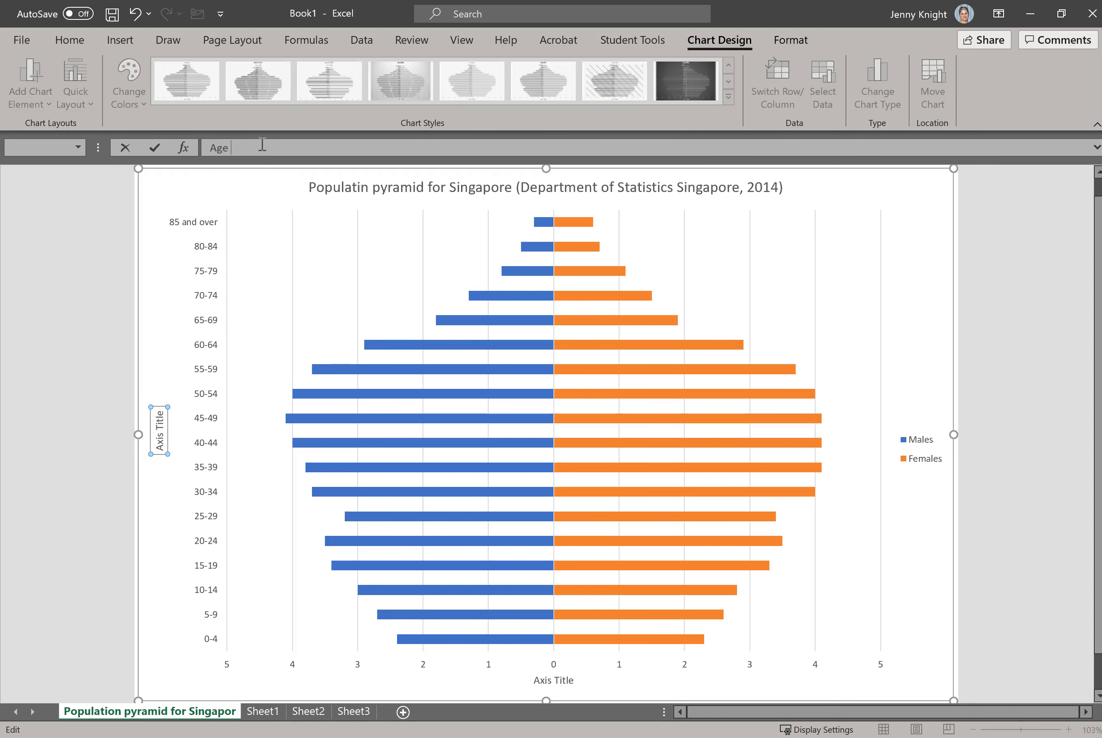
pyautogui.write(' groups')
pyautogui.press('Return')
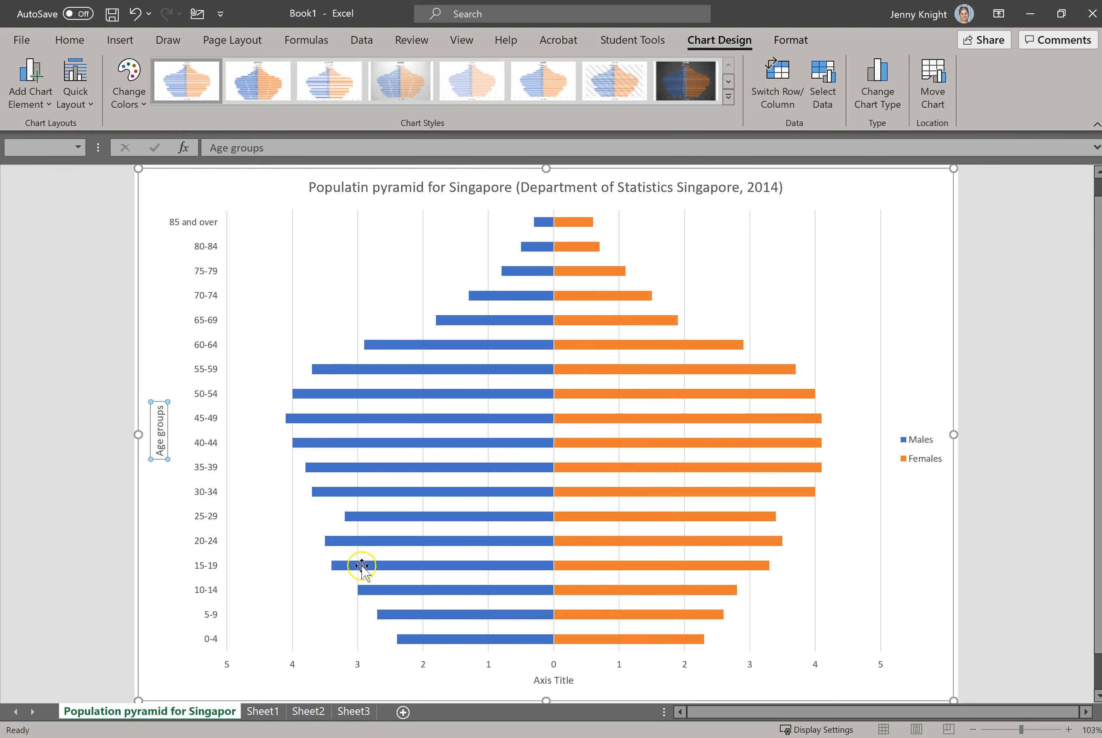
# Set the horizontal axis title of the chart to "Percentage".
pyautogui.click(562, 686)
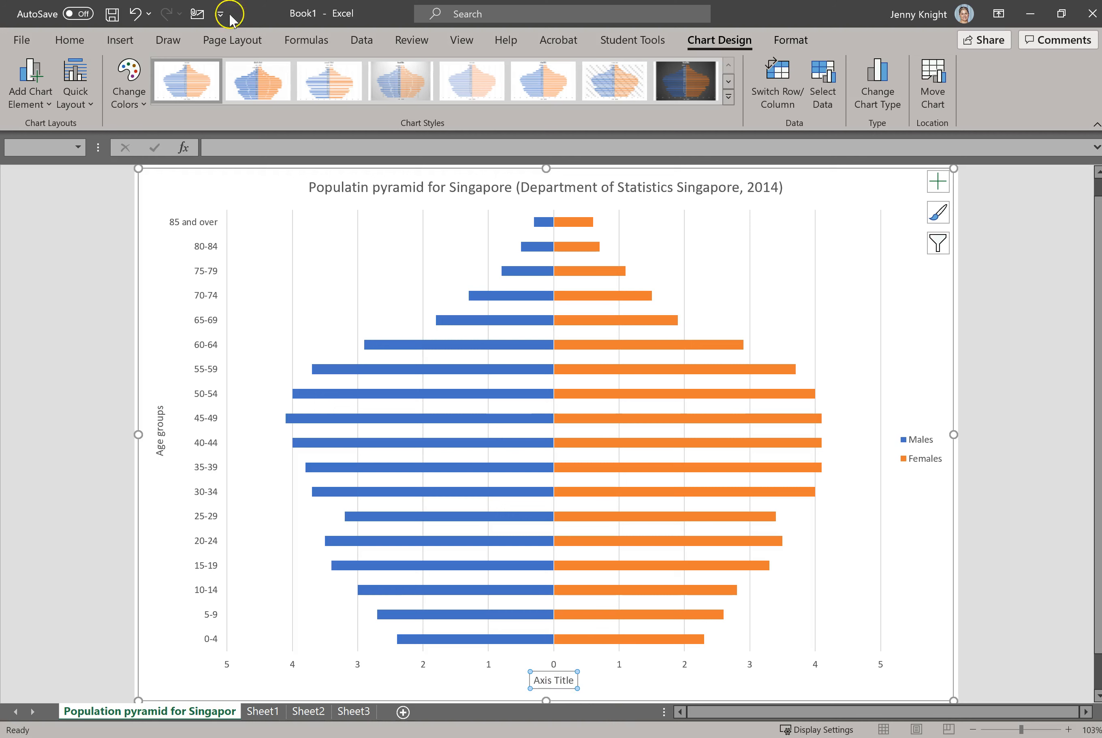
pyautogui.click(275, 150)
pyautogui.write('Percentage')
pyautogui.press('Return')
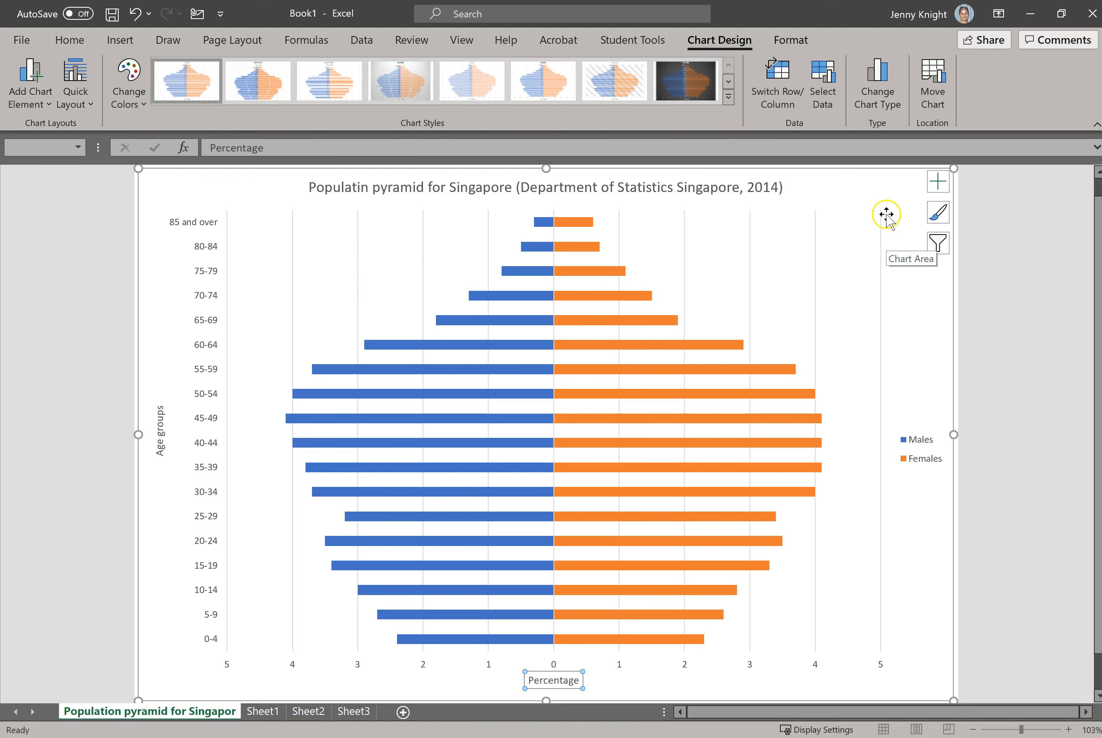
# Copy the whole population pyramid chart, switch to Word and create a new blank document.
pyautogui.rightClick(167, 189)
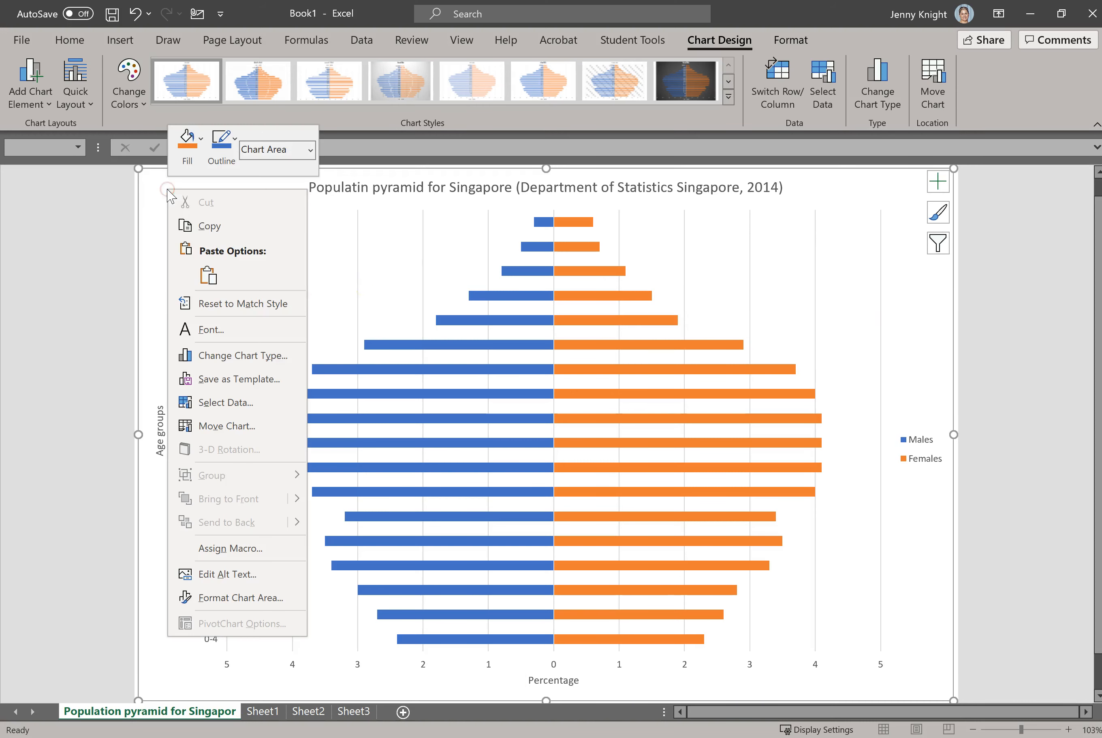
pyautogui.click(200, 225)
pyautogui.moveTo(395, 731)
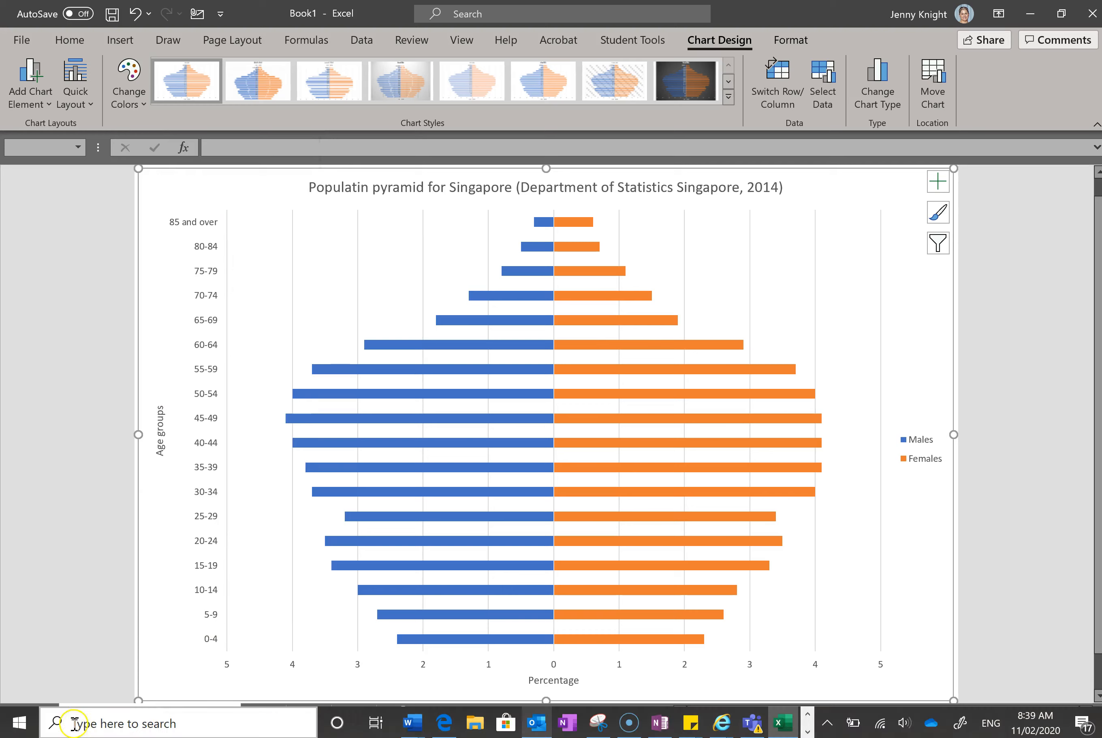
pyautogui.click(776, 650)
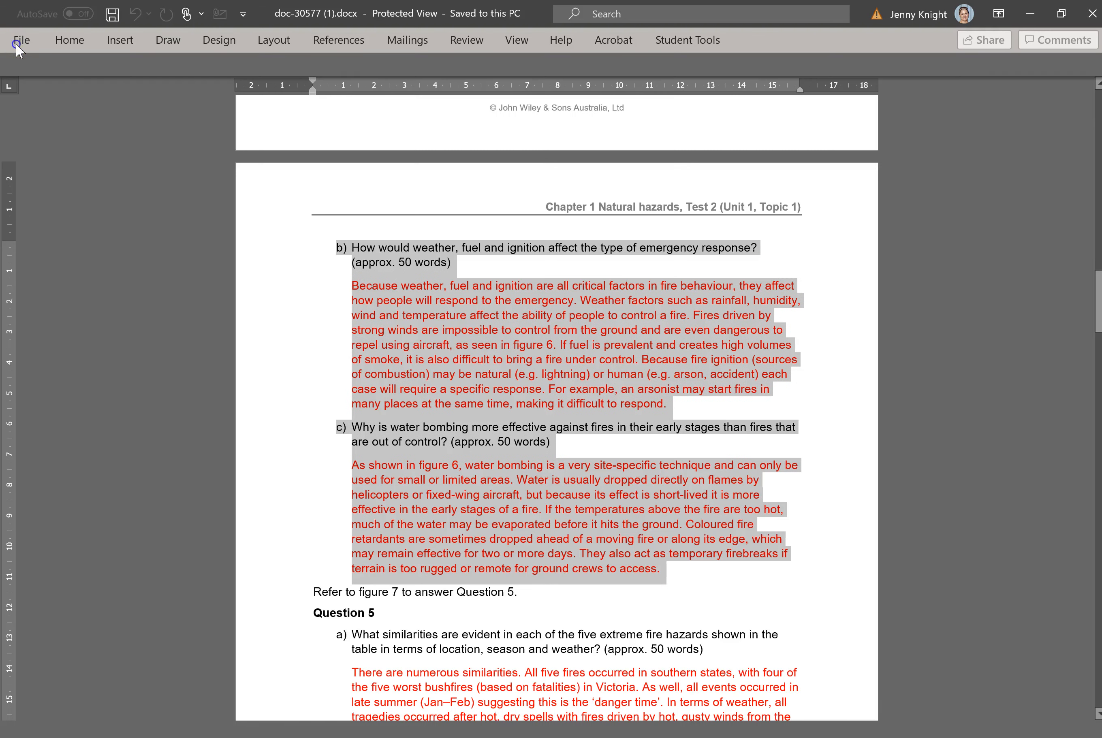
pyautogui.click(19, 46)
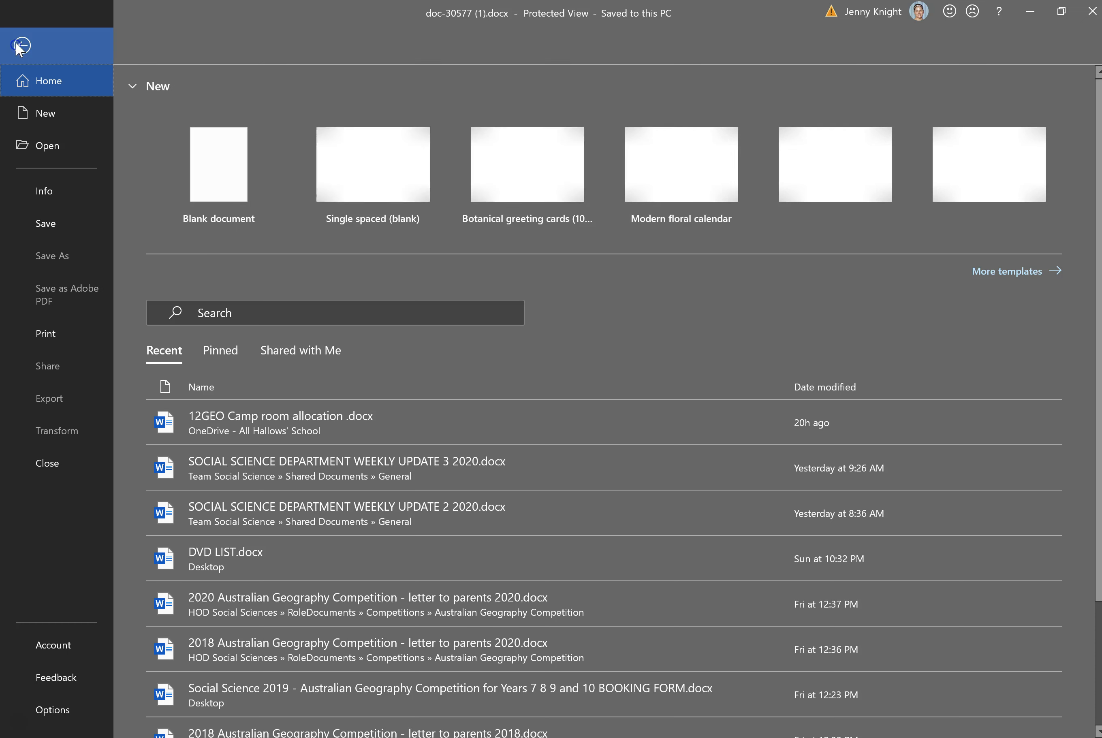
pyautogui.click(38, 113)
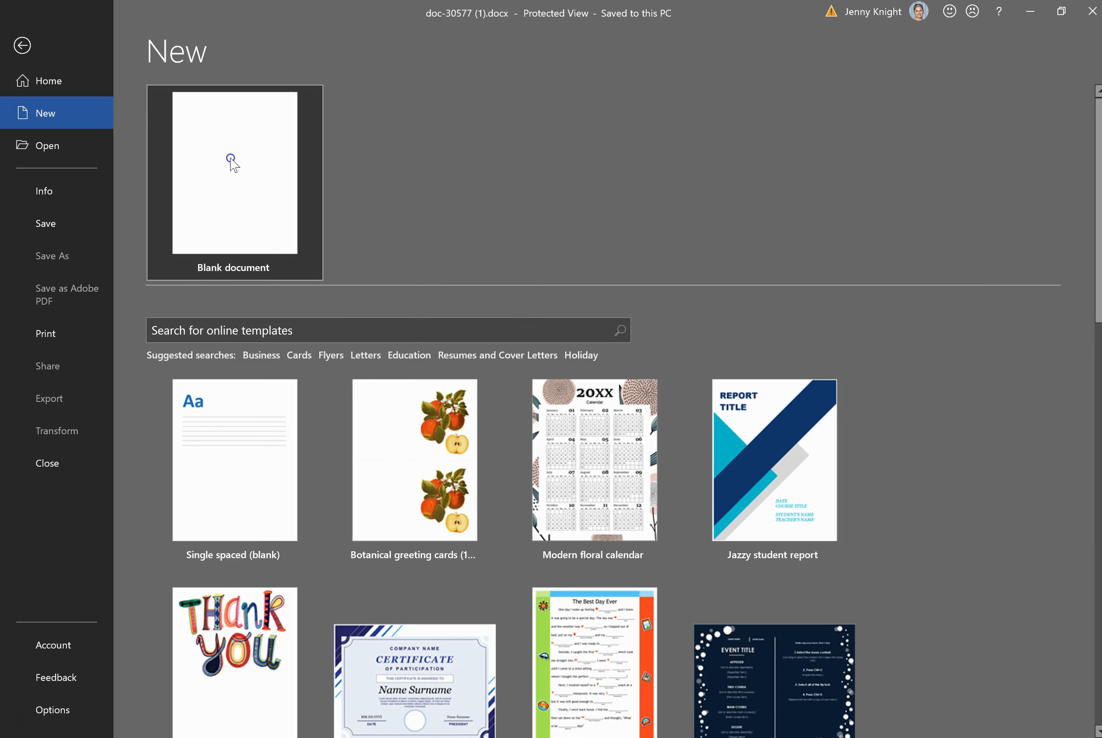
pyautogui.click(231, 157)
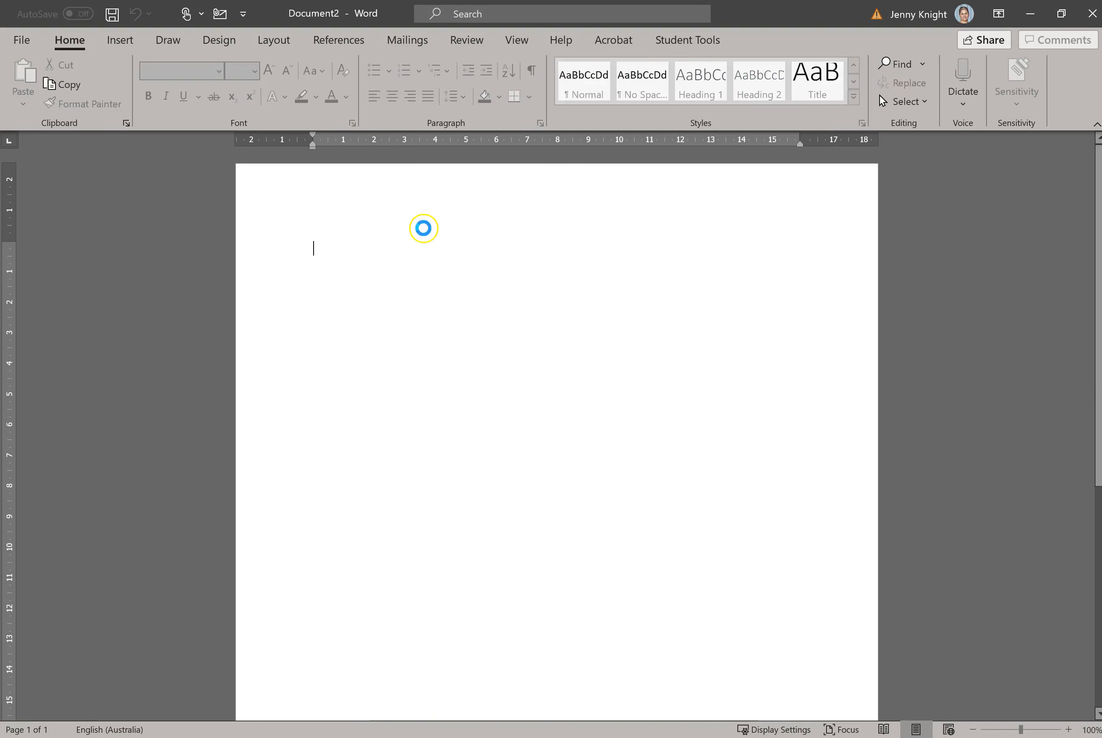
# Paste the copied chart as a picture and shrink it to about 14 cm wide so it fits the page.
pyautogui.rightClick(396, 246)
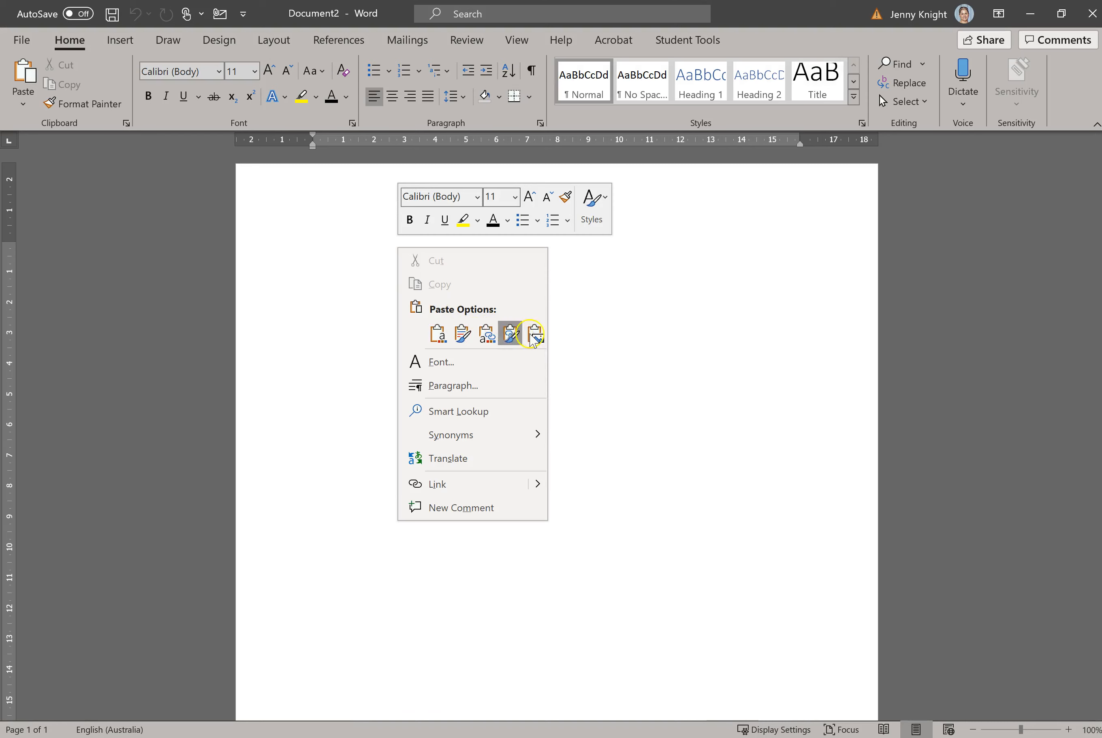
pyautogui.click(531, 334)
pyautogui.click(315, 239)
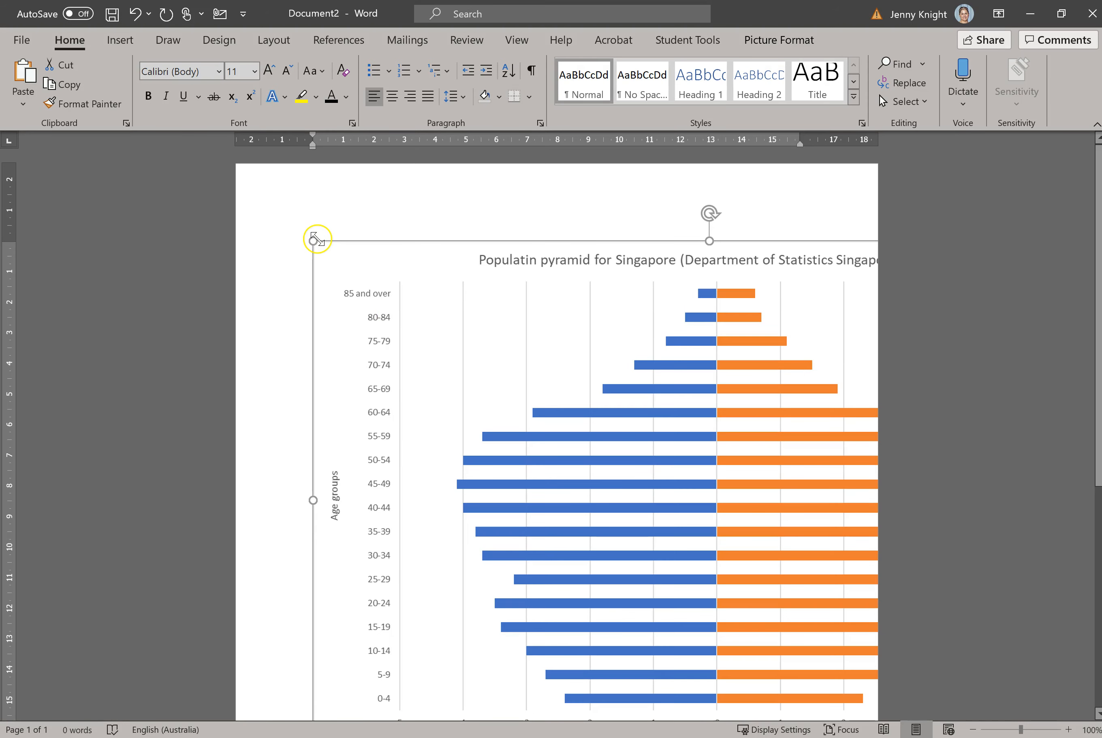
pyautogui.moveTo(315, 239); pyautogui.dragTo(712, 525)
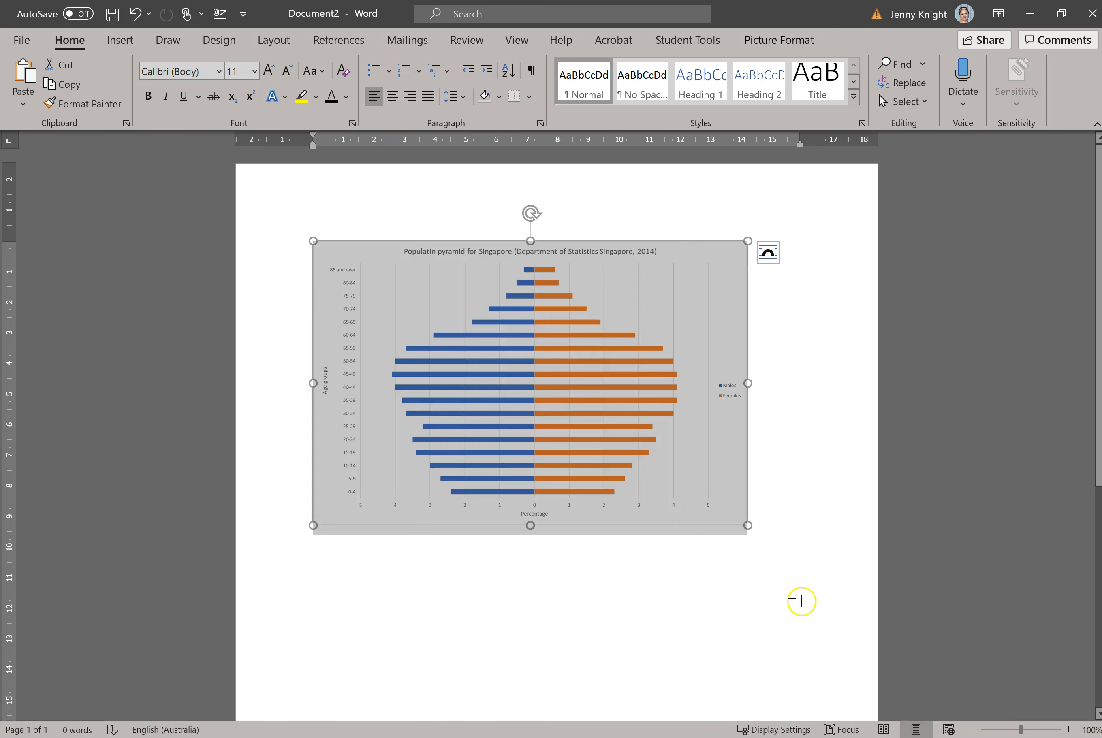
# Add the caption line "Figure 1: Title (Author, year)" beneath the chart picture.
pyautogui.click(796, 588)
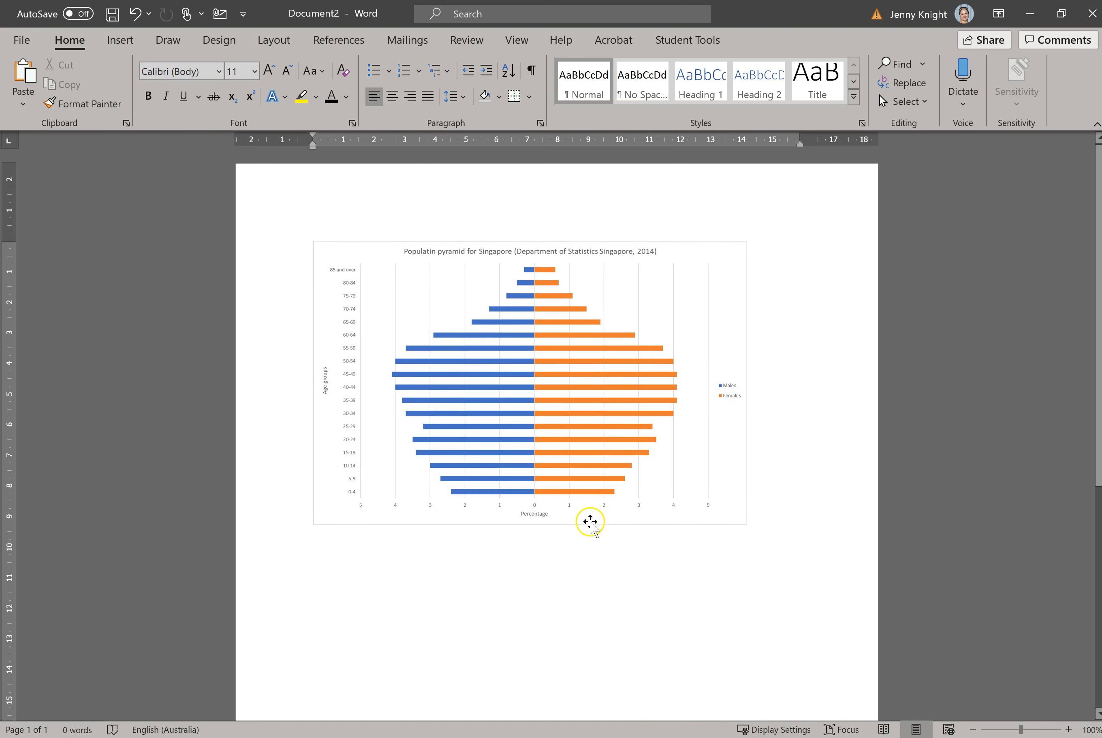
pyautogui.moveTo(333, 551); pyautogui.dragTo(750, 547)
pyautogui.click(782, 545)
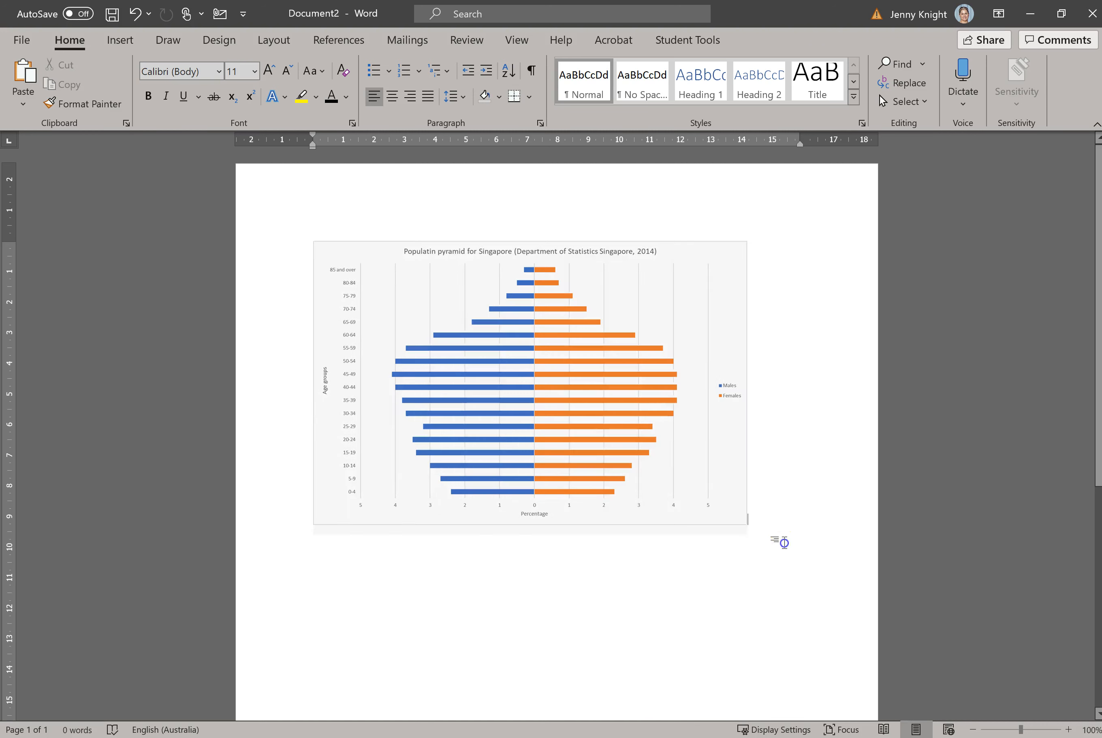
pyautogui.press('Return')
pyautogui.write('Figure 1:')
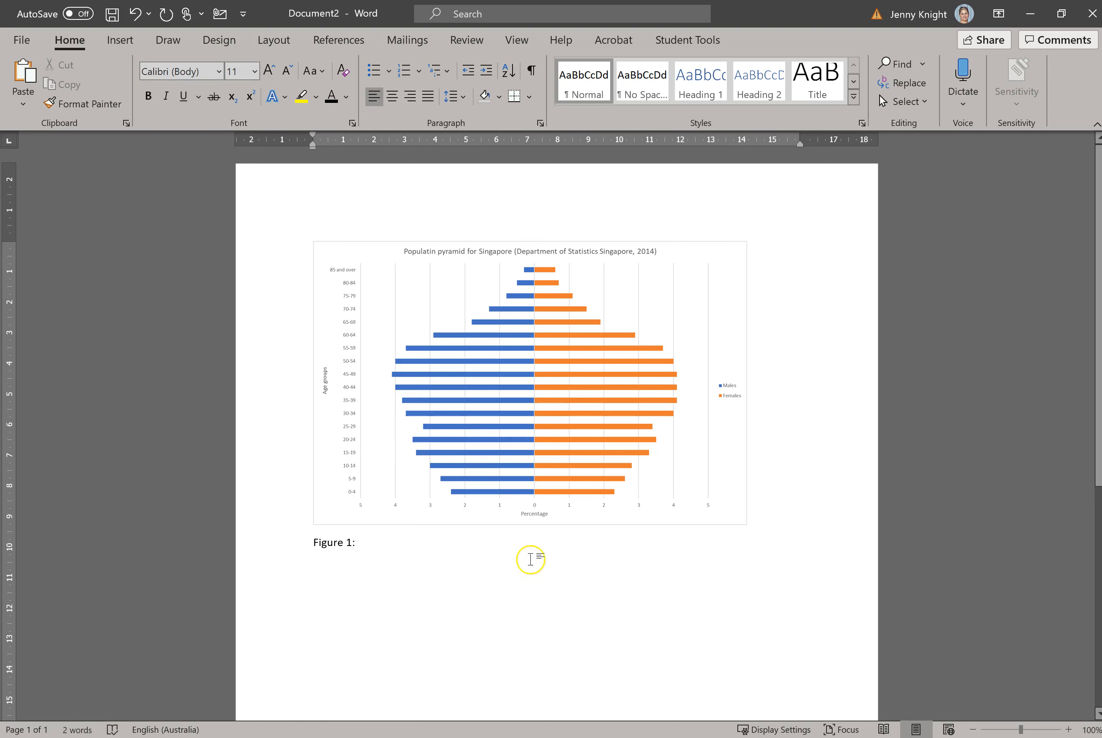
pyautogui.write('Title (Author, year')
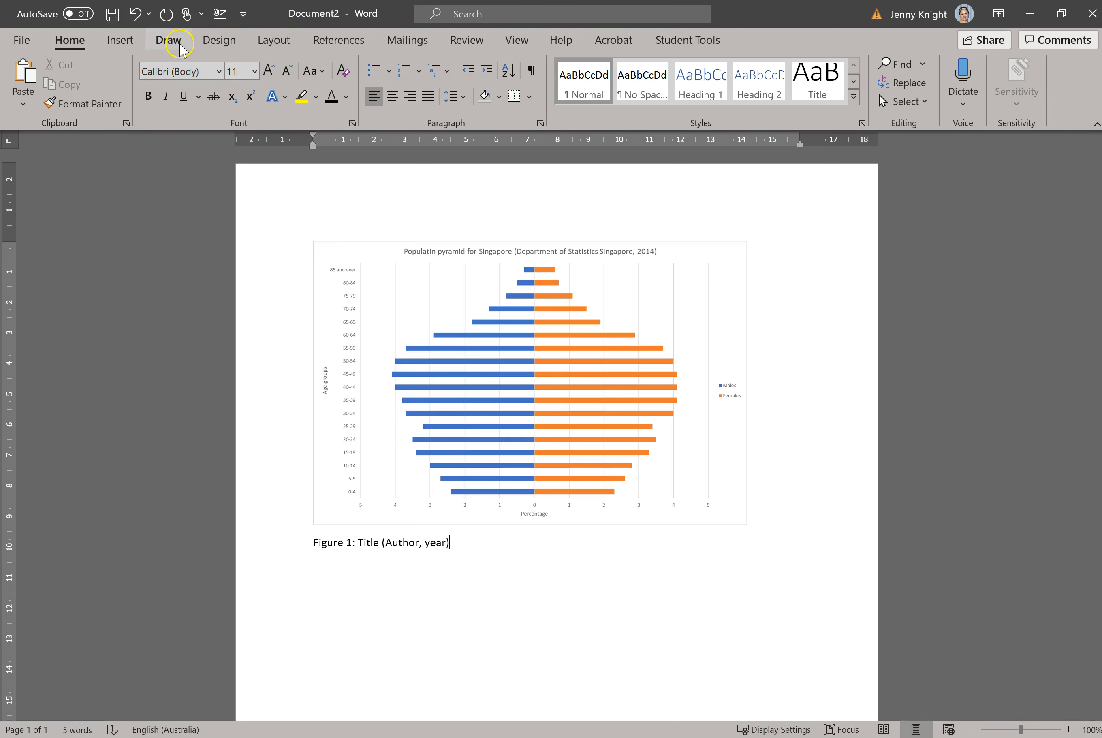
# Draw a double brace shape about 3 cm high and 10 cm wide around the 30-34 to 60-64 bars of the chart.
pyautogui.click(166, 42)
pyautogui.click(123, 41)
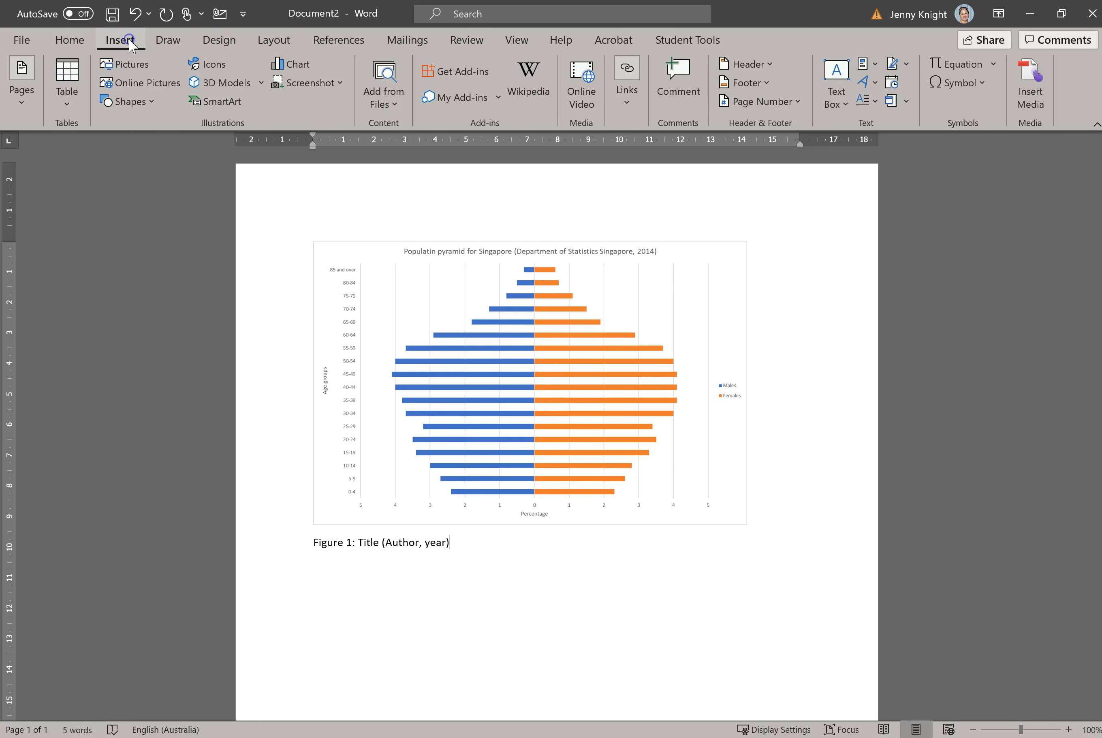
pyautogui.click(127, 100)
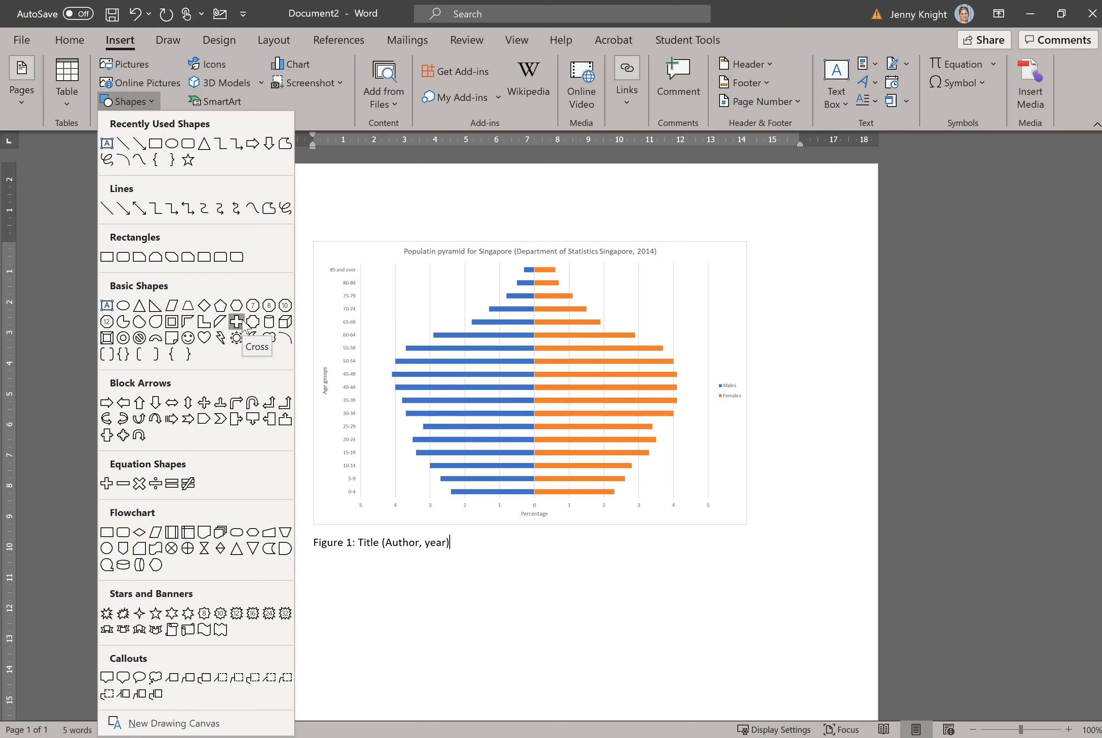
pyautogui.click(240, 342)
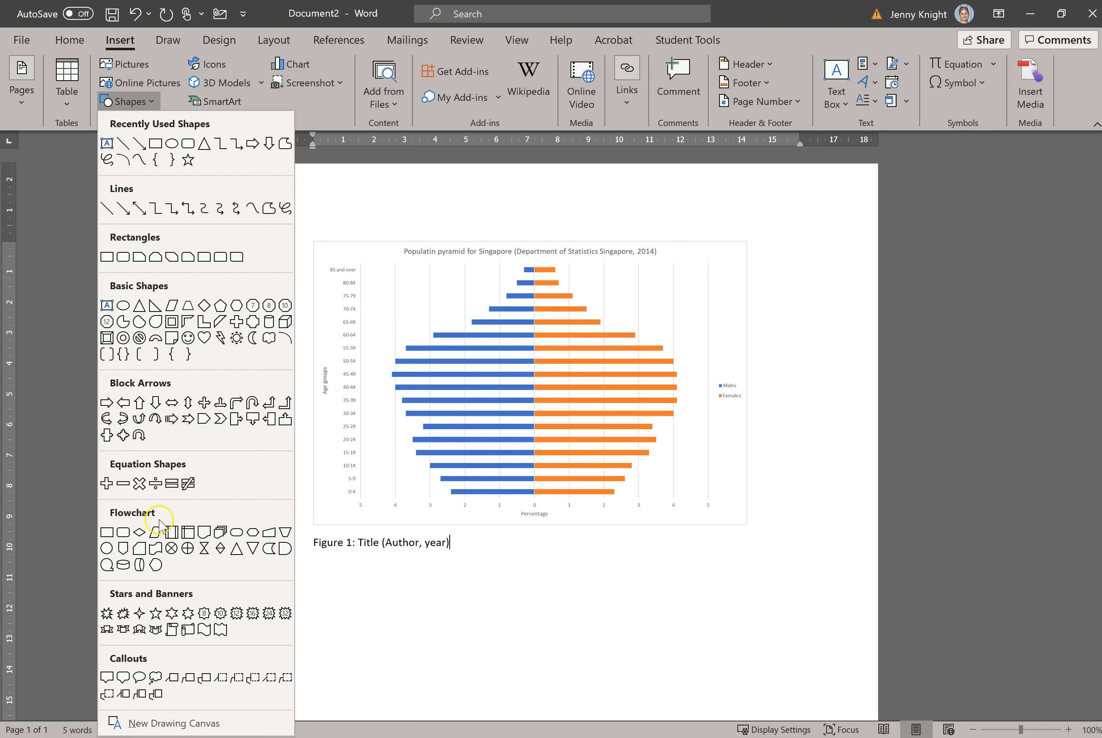
pyautogui.click(123, 355)
pyautogui.moveTo(385, 333); pyautogui.dragTo(696, 423)
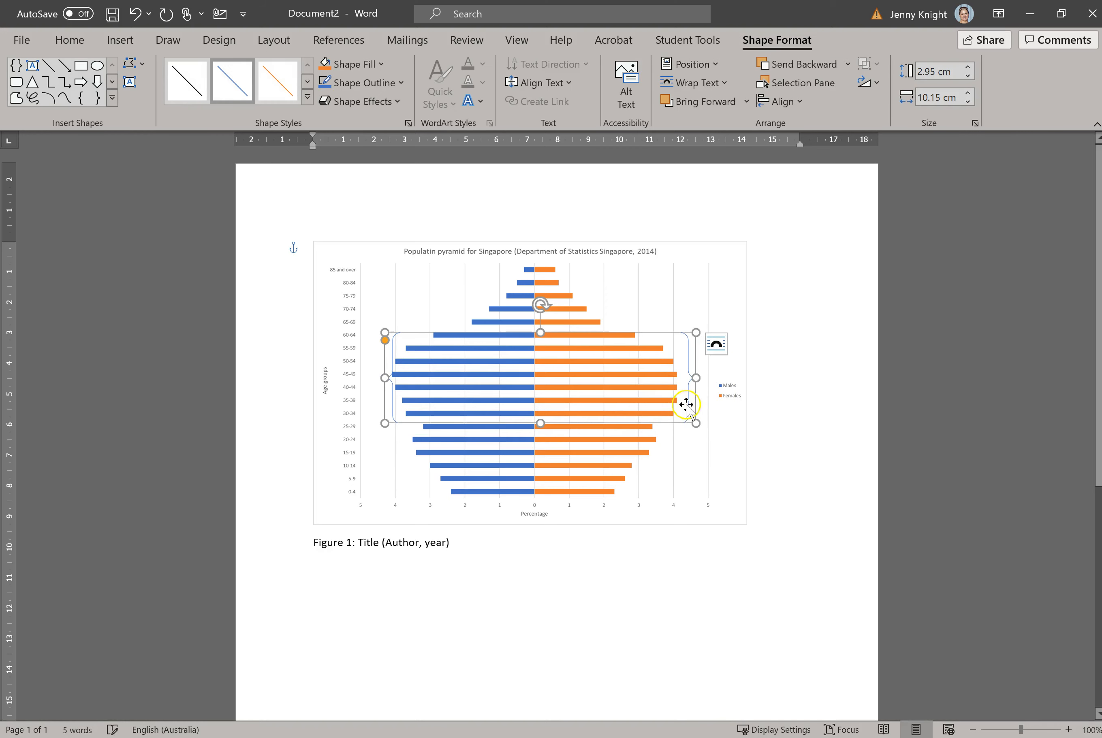
# Set the outline weight of the double brace around the 30-34 to 60-64 bars to 1½ pt.
pyautogui.click(397, 82)
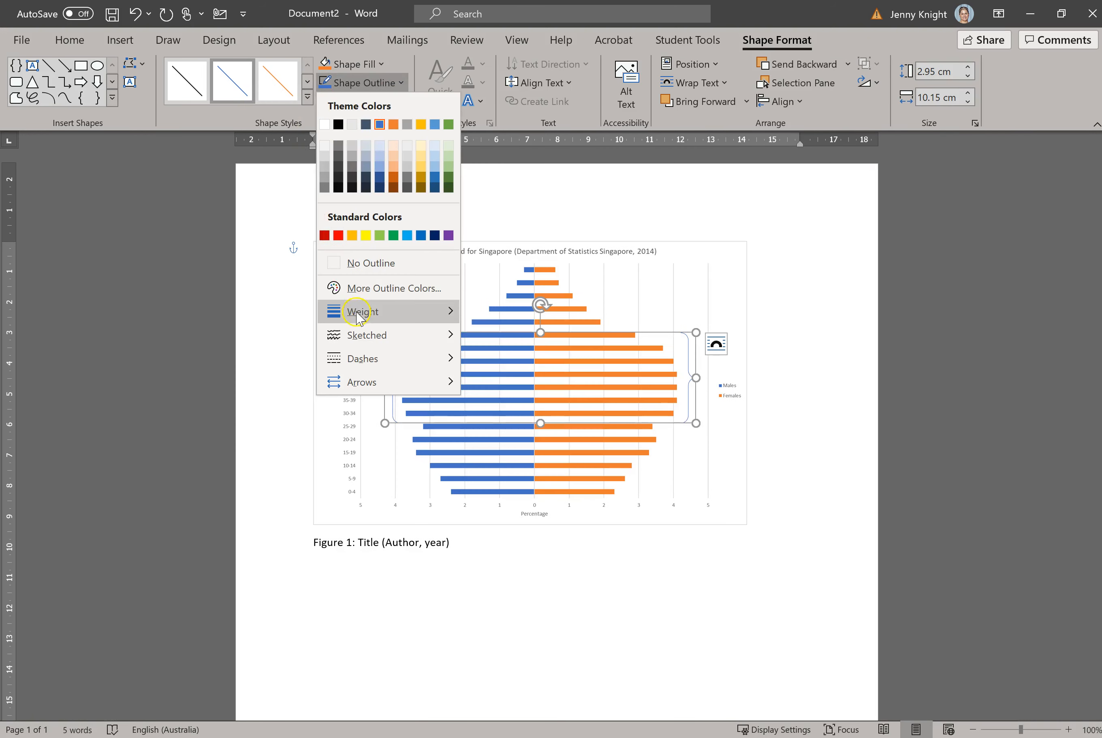
pyautogui.moveTo(359, 314)
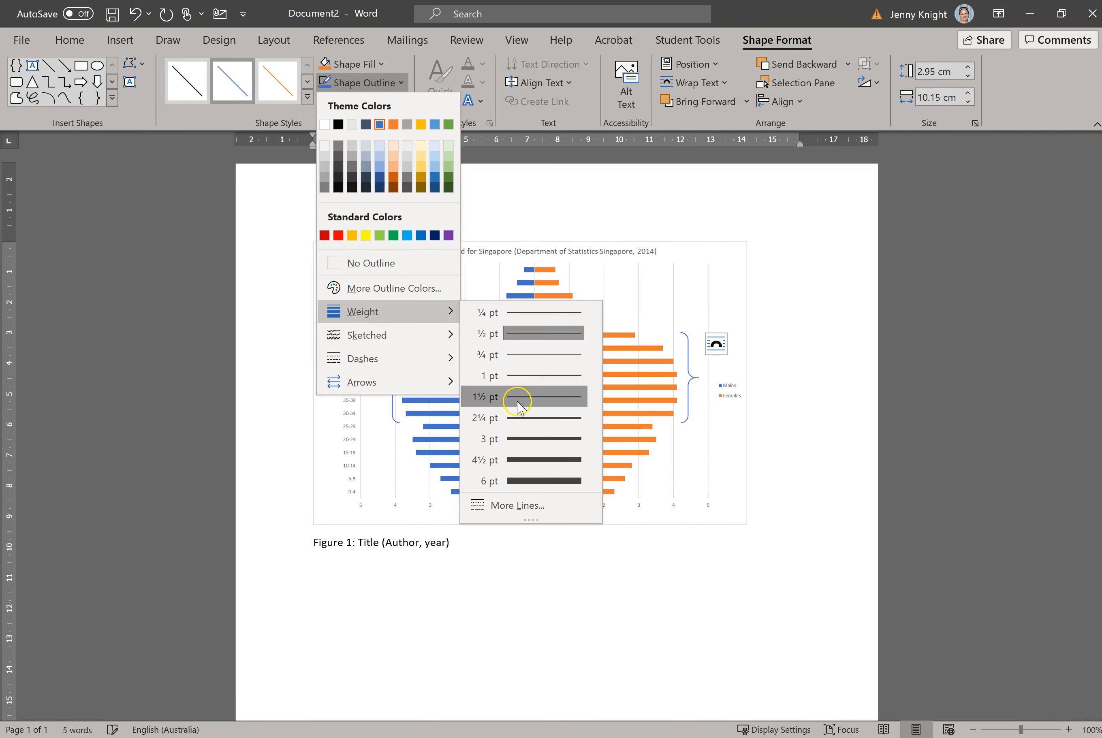
pyautogui.click(518, 403)
pyautogui.click(769, 377)
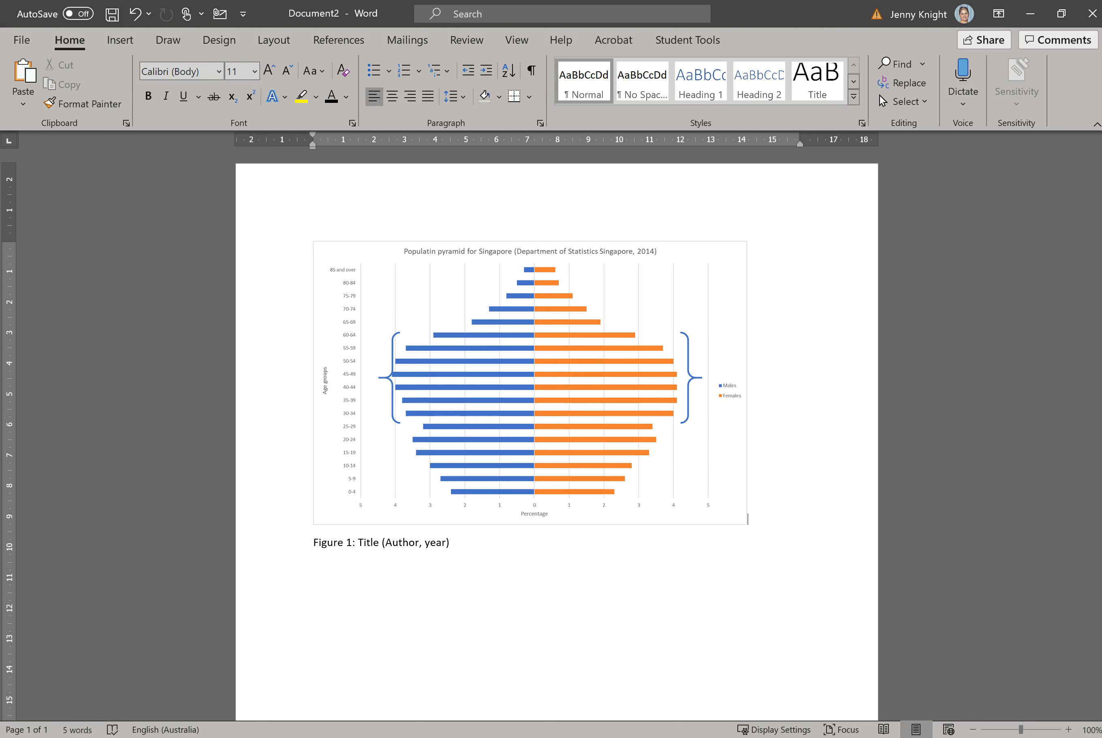
# Draw a second double brace about 1.2 cm high and 7.5 cm wide around the 0-4 to 10-14 bars of the chart.
pyautogui.click(169, 40)
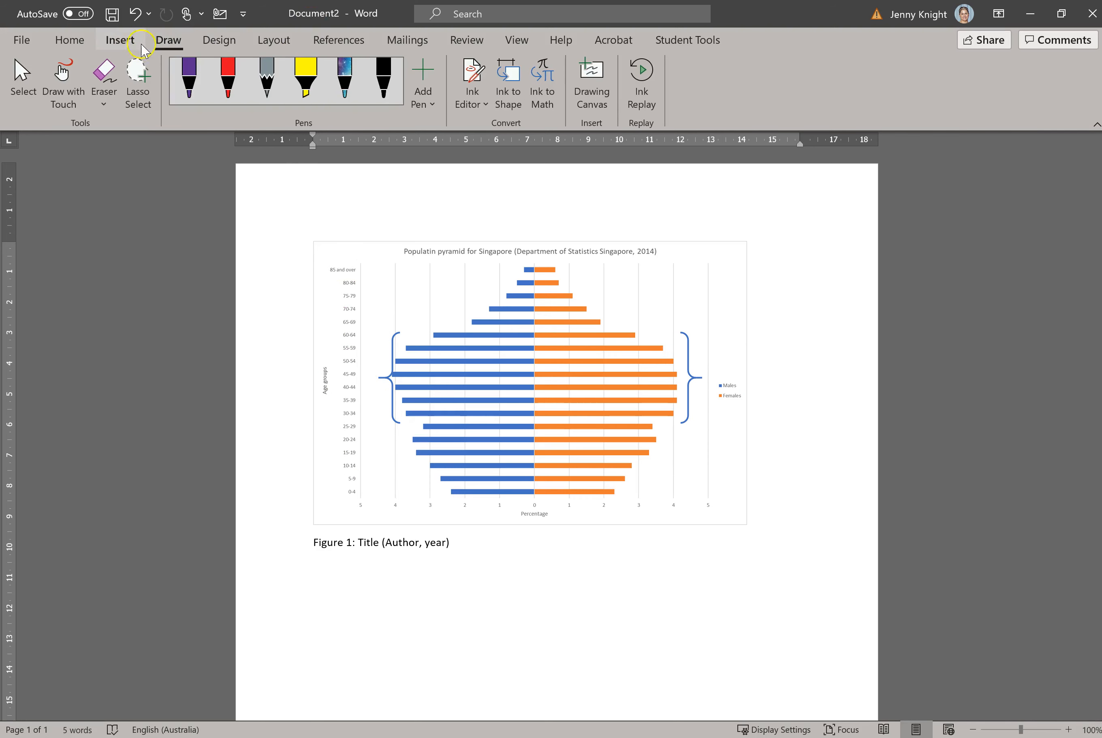
pyautogui.click(121, 41)
pyautogui.click(127, 101)
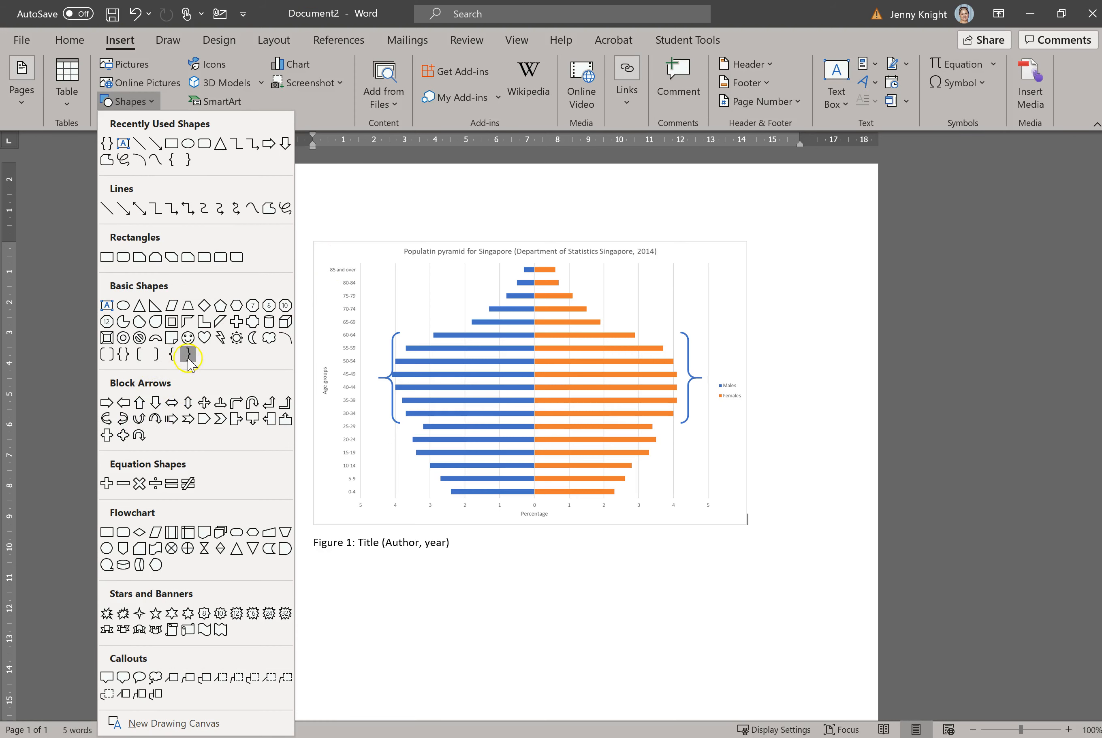
pyautogui.click(107, 354)
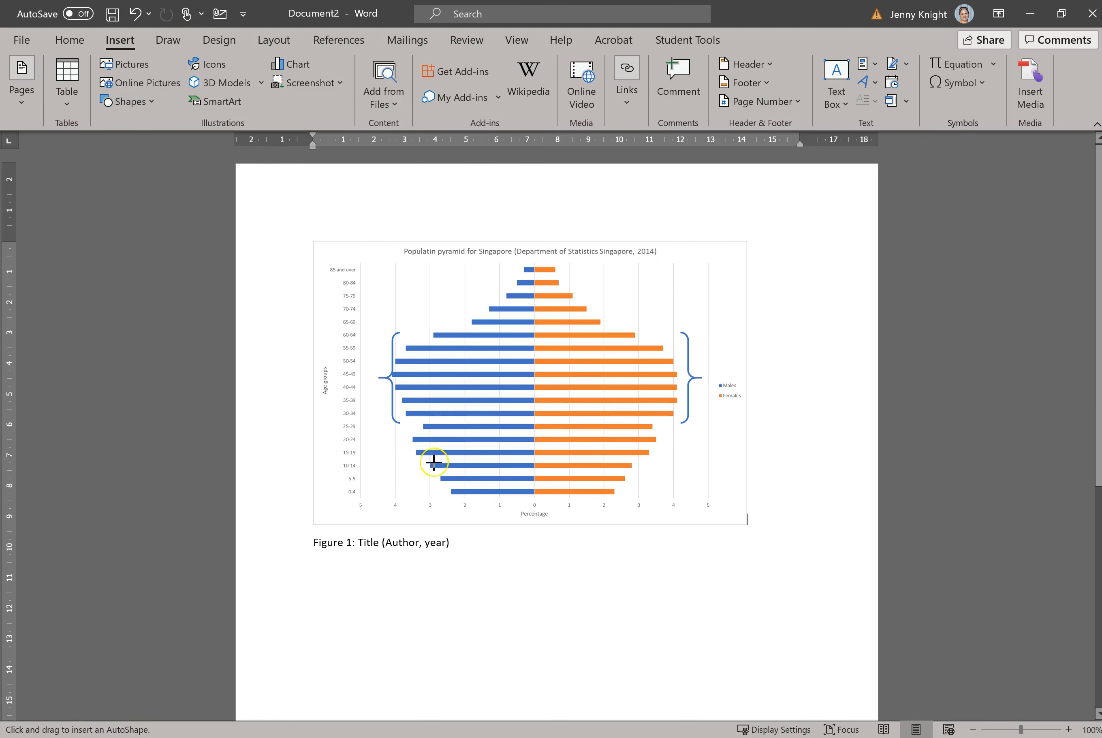
pyautogui.moveTo(421, 463); pyautogui.dragTo(572, 481)
pyautogui.moveTo(634, 506); pyautogui.dragTo(651, 499)
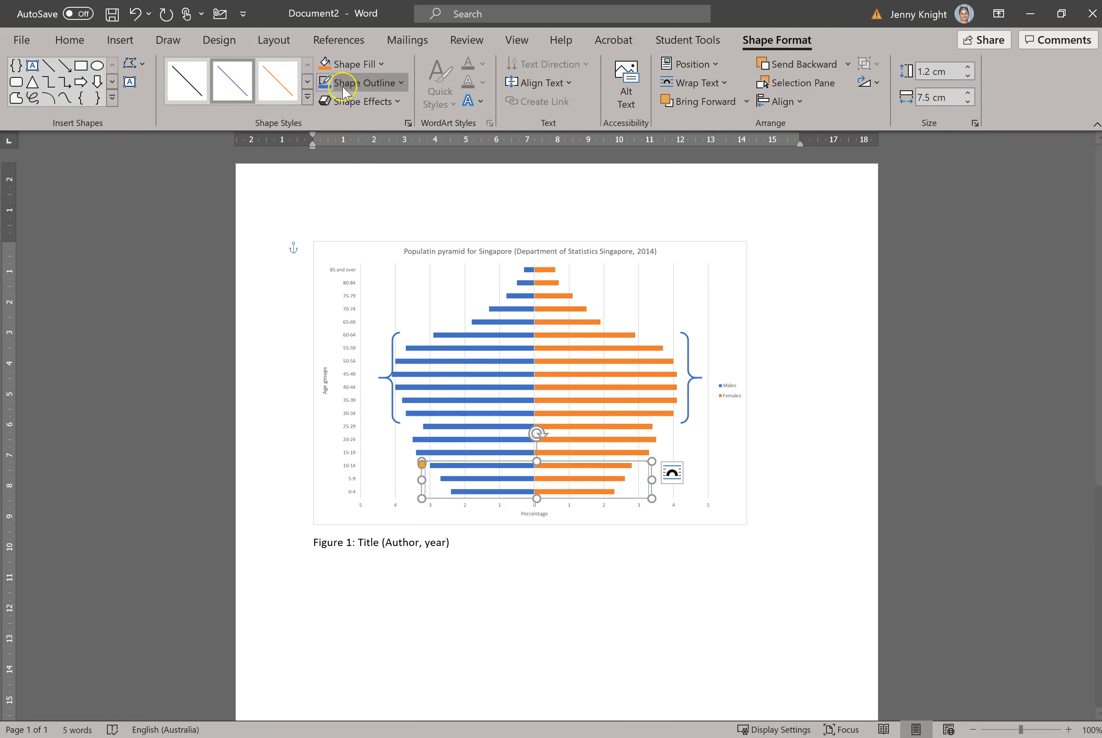
# Set the outline weight of the double brace around the 0-4 to 10-14 bars to 2¼ pt.
pyautogui.click(367, 83)
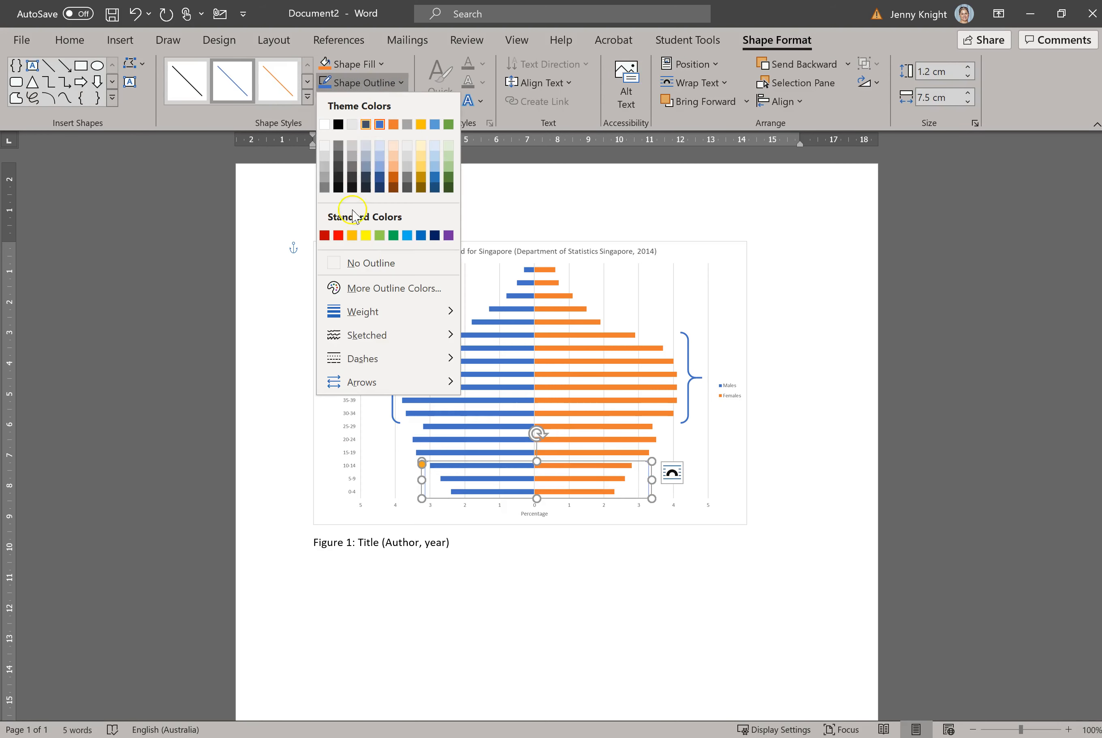
pyautogui.moveTo(361, 311)
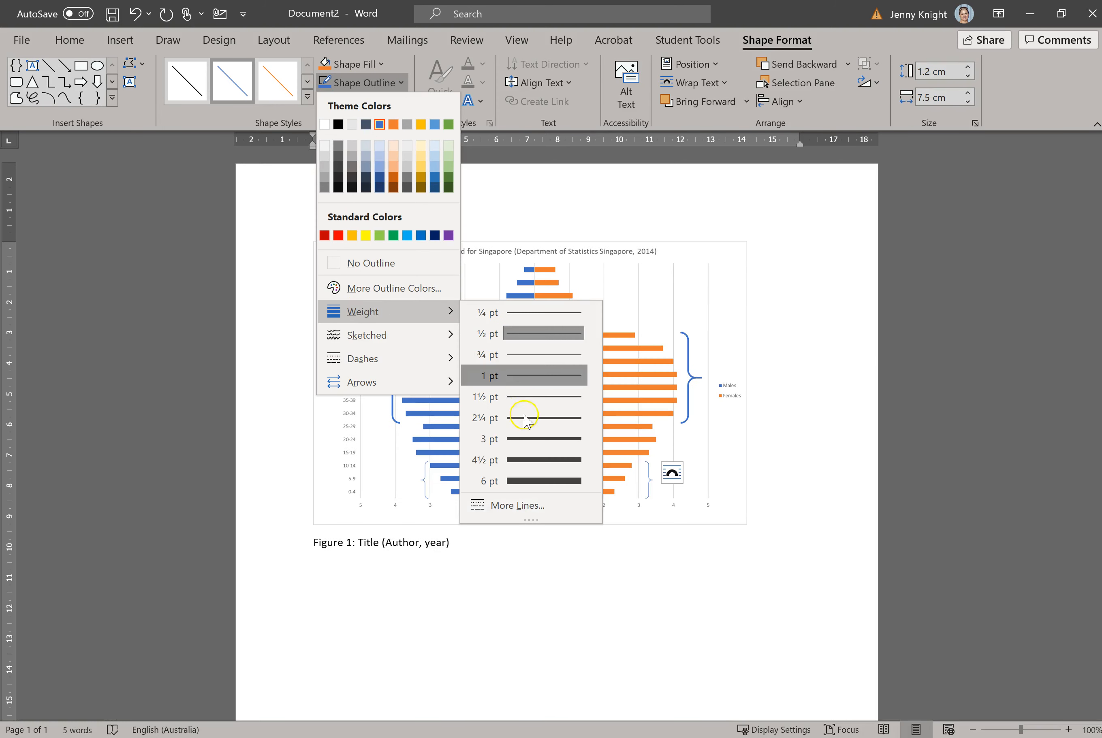
pyautogui.click(526, 419)
pyautogui.click(743, 574)
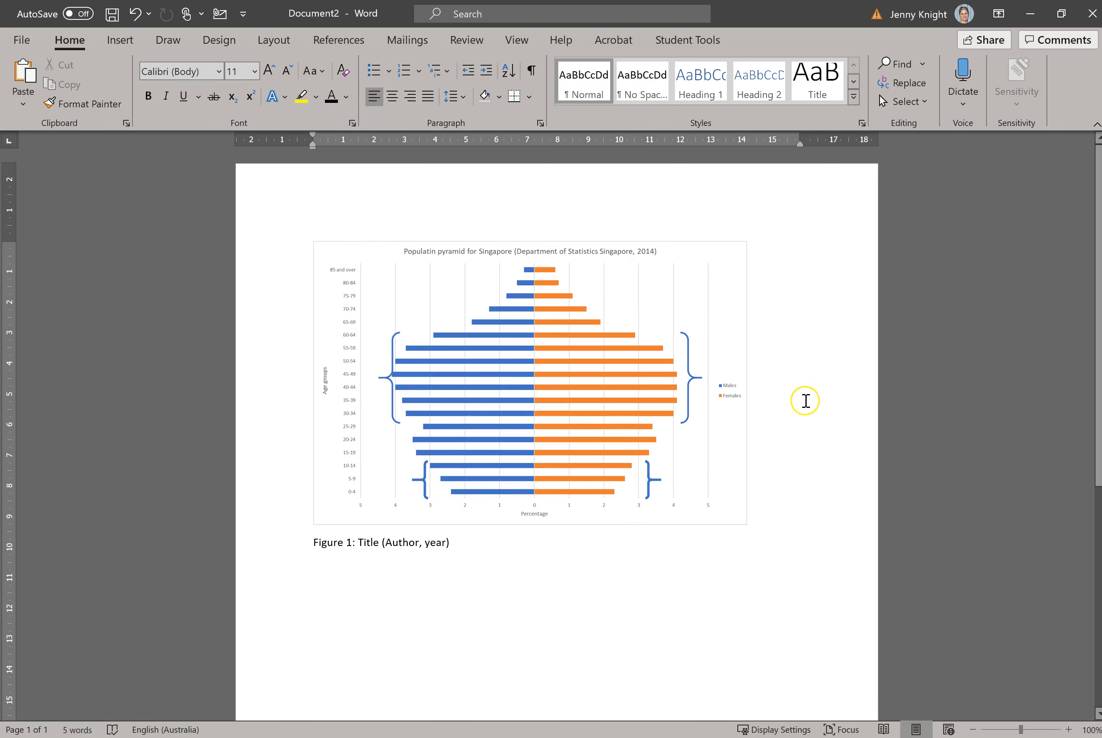
pyautogui.scroll(-5, 806, 364)
pyautogui.scroll(5, 807, 363)
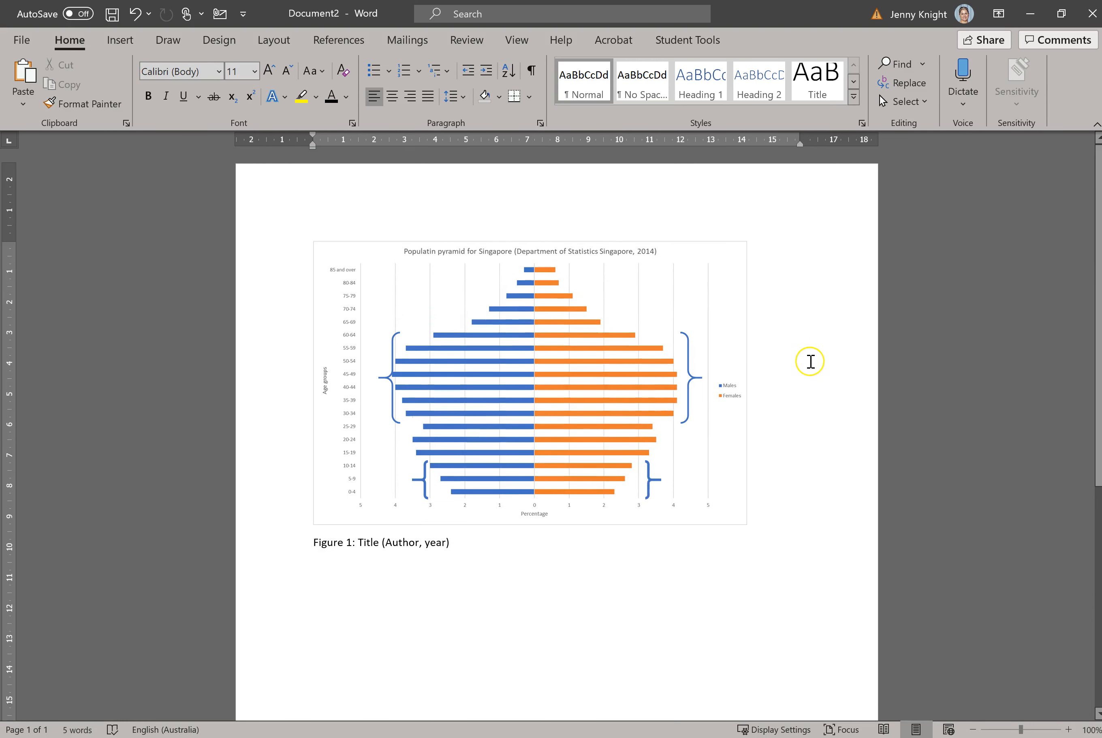